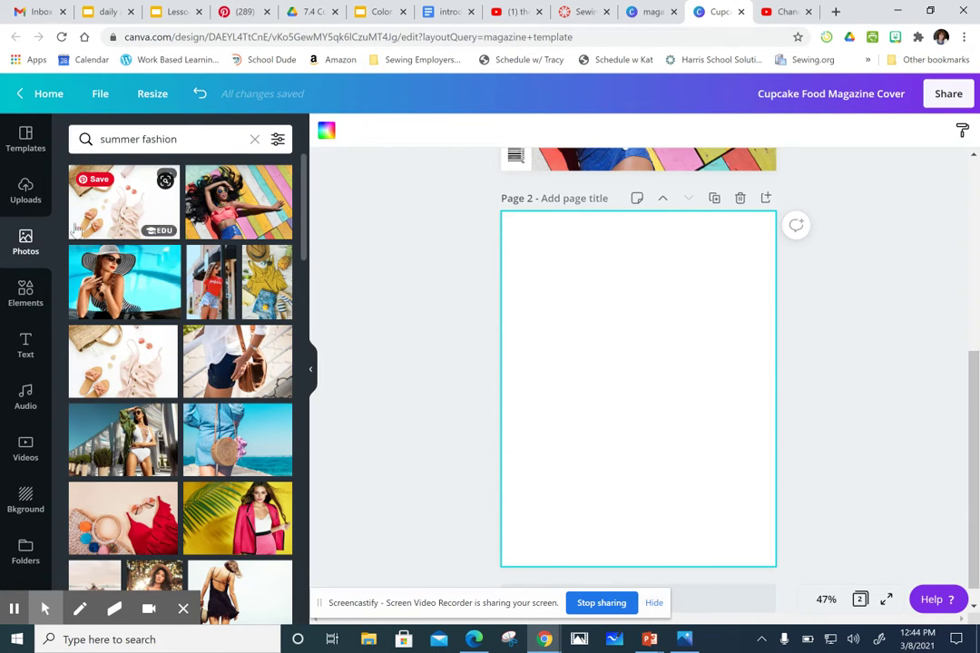
Step: Upload the image 171cc68e03aecc0bc36a879dbd74a2b1 from the device's Downloads folder
{"action": "left_click", "coordinate": [26, 191]}
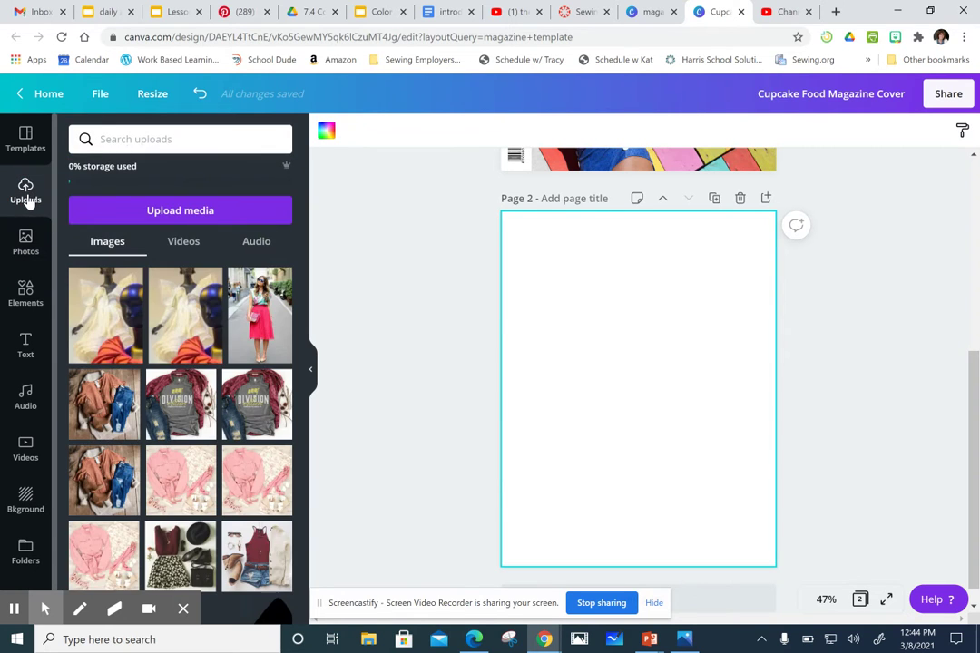
{"action": "left_click", "coordinate": [181, 218]}
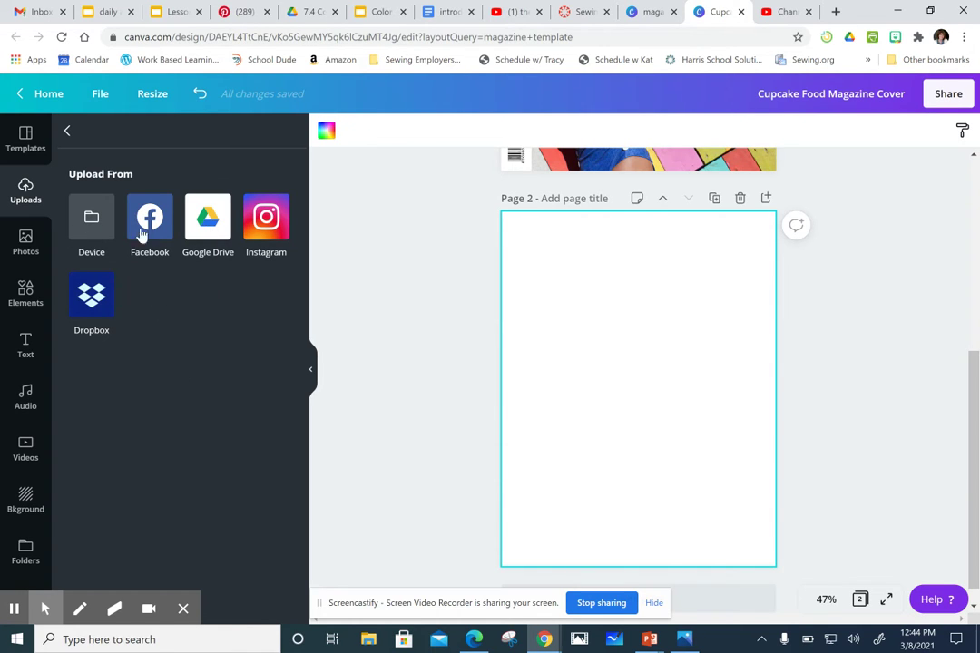
{"action": "left_click", "coordinate": [91, 225]}
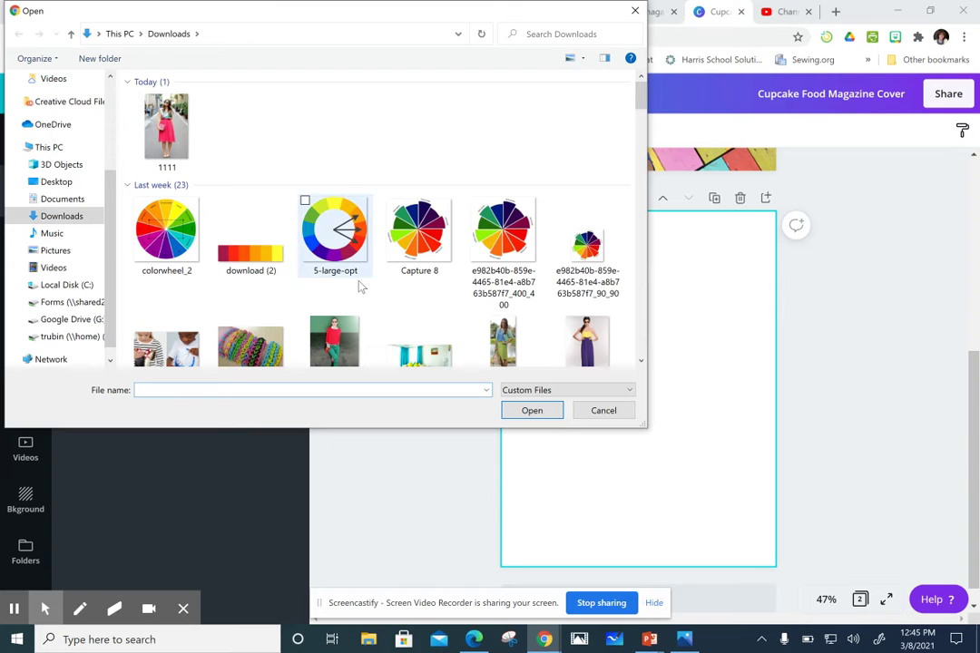
{"action": "scroll", "coordinate": [374, 293], "scroll_direction": "down", "scroll_amount": 3}
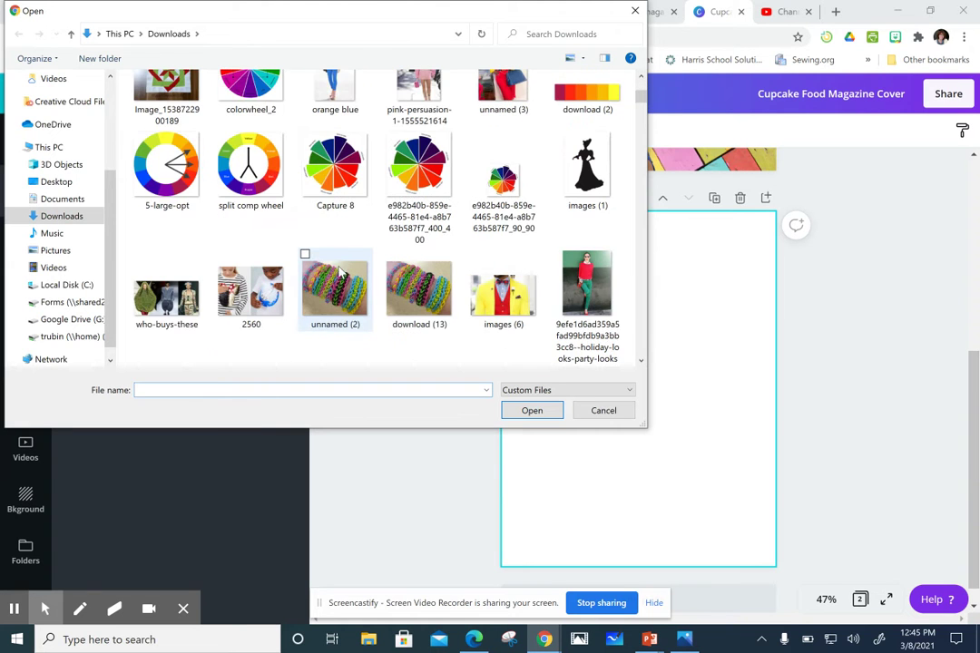
{"action": "scroll", "coordinate": [372, 231], "scroll_direction": "down", "scroll_amount": 4}
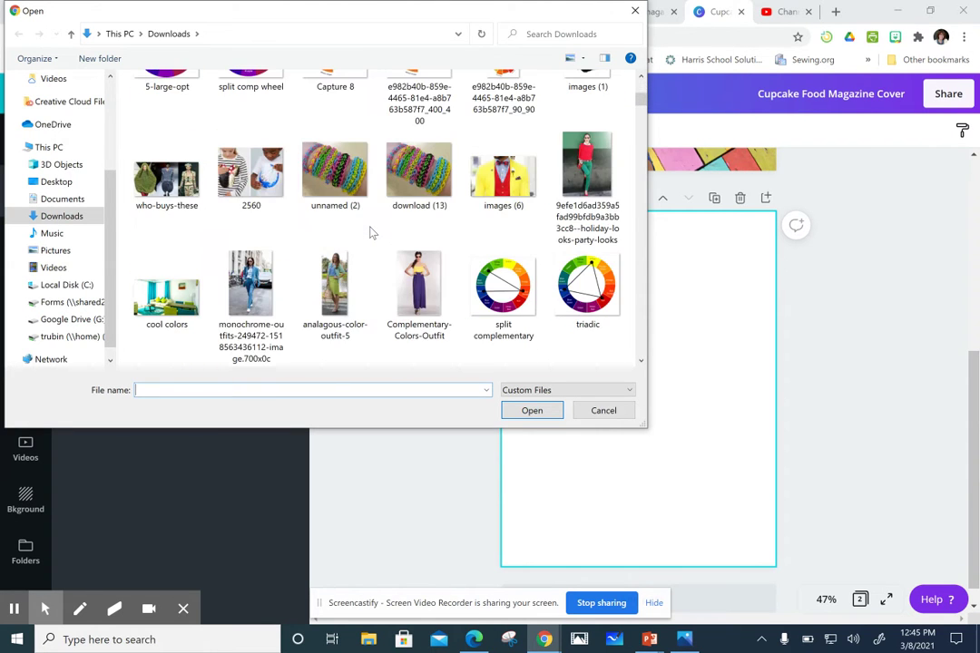
{"action": "scroll", "coordinate": [369, 233], "scroll_direction": "down", "scroll_amount": 2}
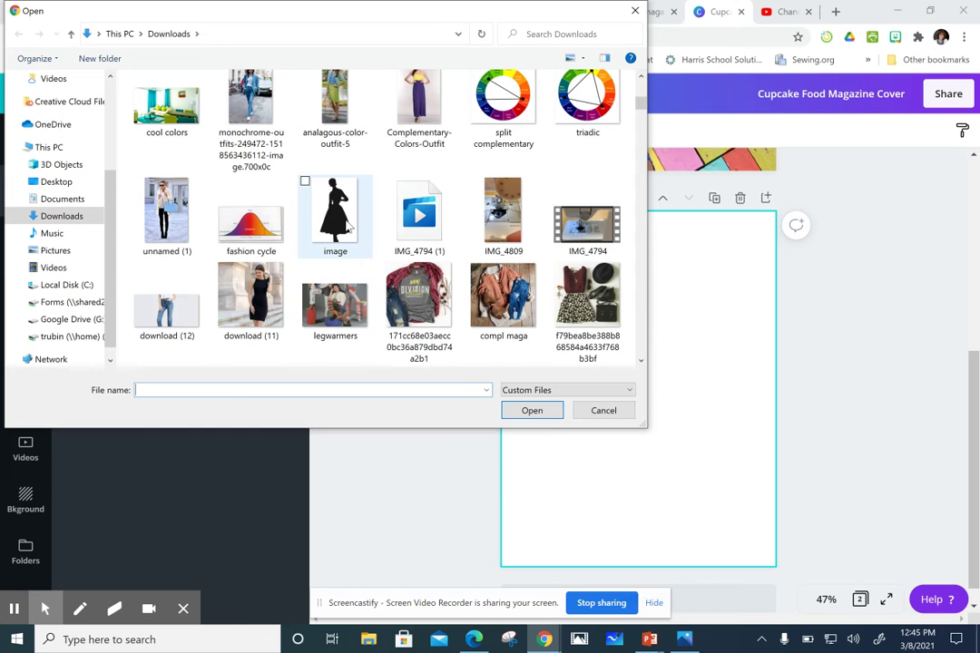
{"action": "scroll", "coordinate": [348, 226], "scroll_direction": "down", "scroll_amount": 1}
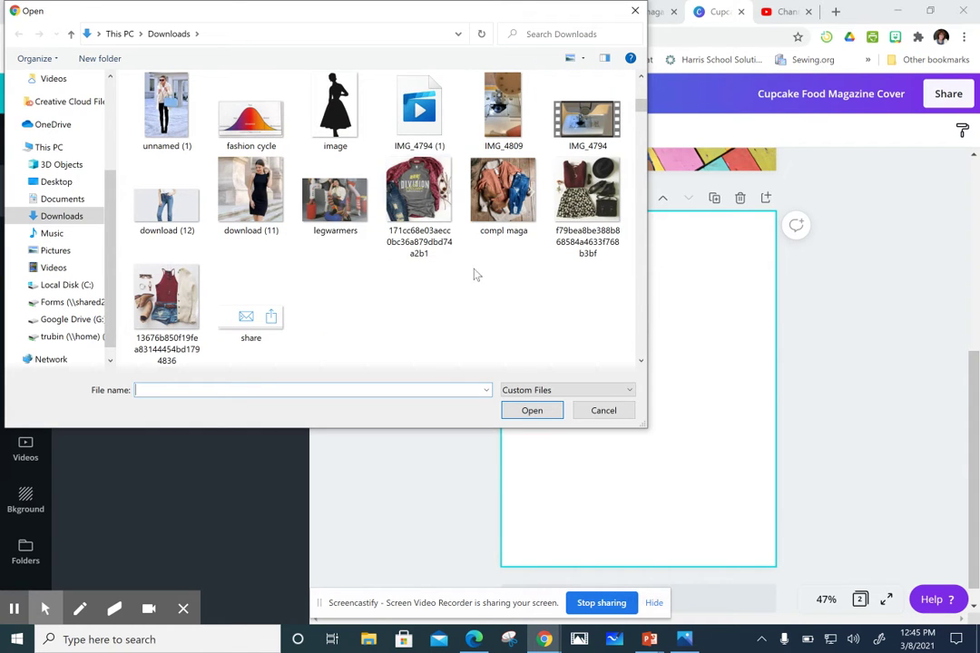
{"action": "double_click", "coordinate": [413, 202]}
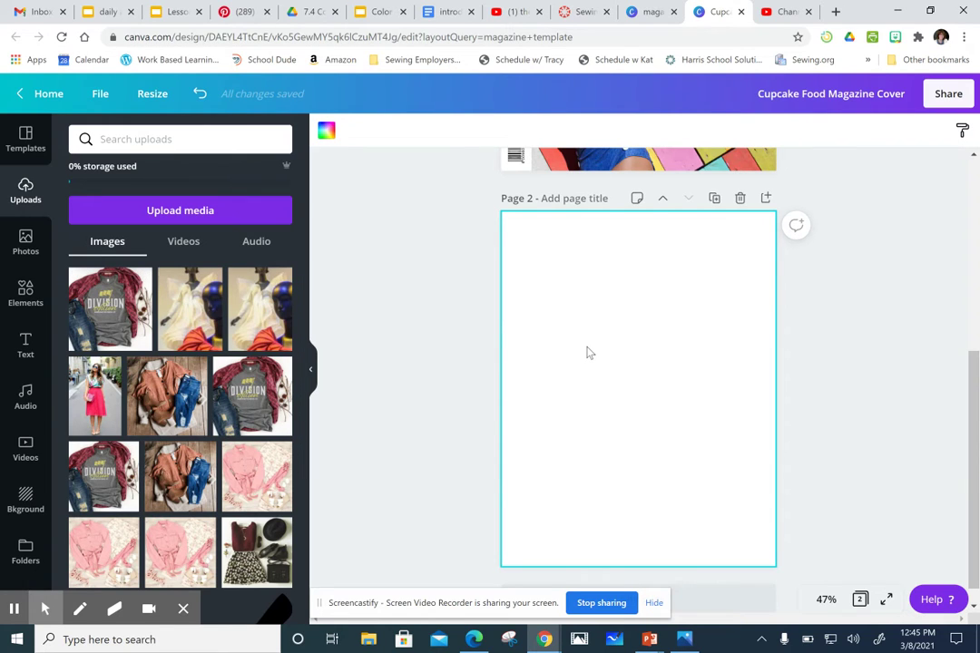
Step: Place the uploaded Division T-shirt photo on page 2 and enlarge it to nearly the page width, in the lower part of the page
{"action": "left_click", "coordinate": [119, 310]}
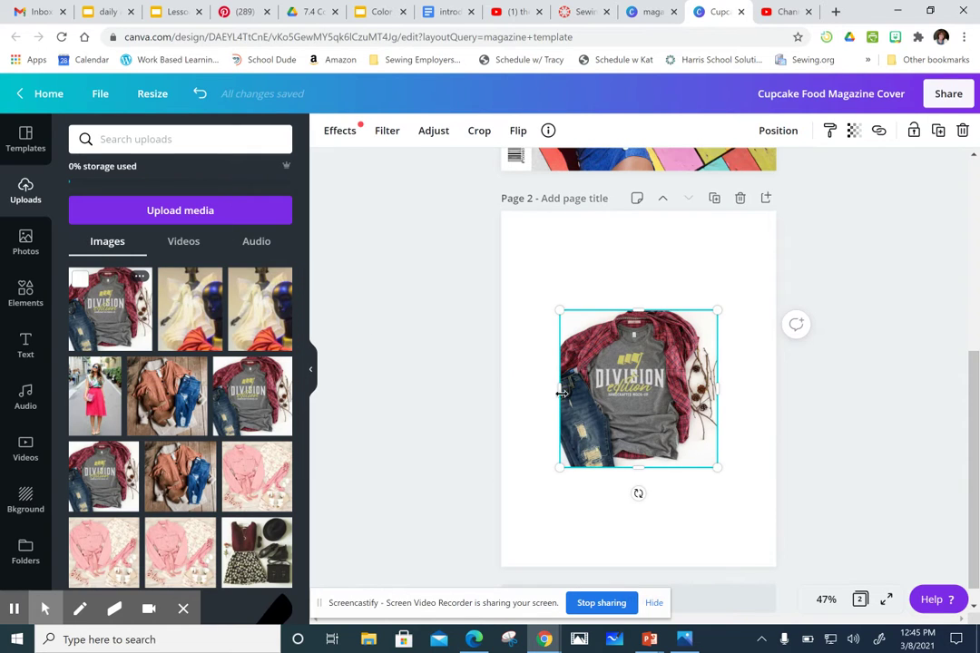
{"action": "left_click_drag", "start_coordinate": [597, 402], "coordinate": [568, 345]}
{"action": "left_click_drag", "start_coordinate": [627, 361], "coordinate": [715, 342]}
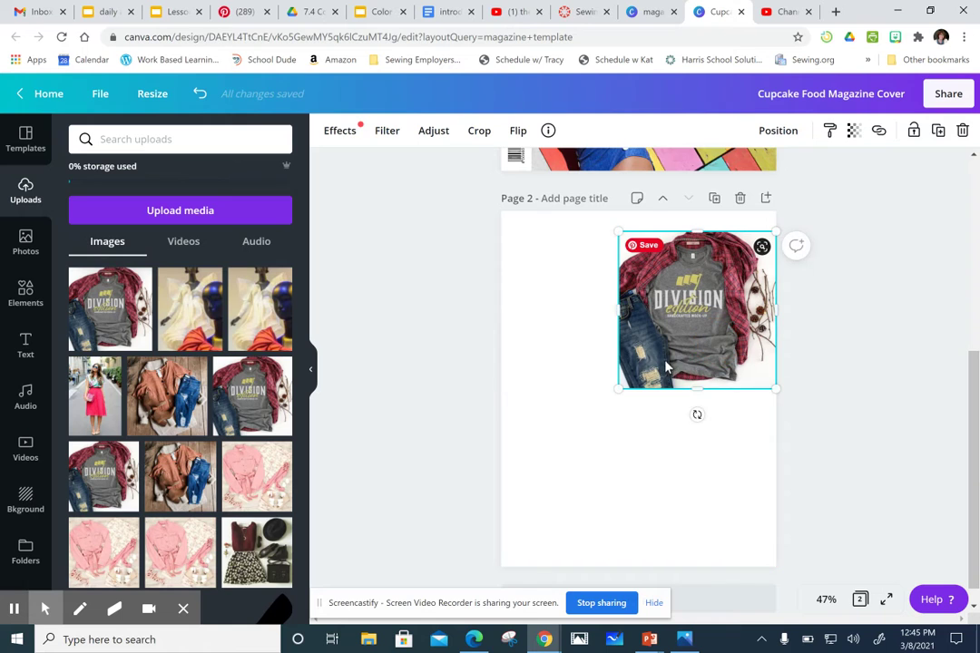
{"action": "left_click_drag", "start_coordinate": [667, 366], "coordinate": [551, 530]}
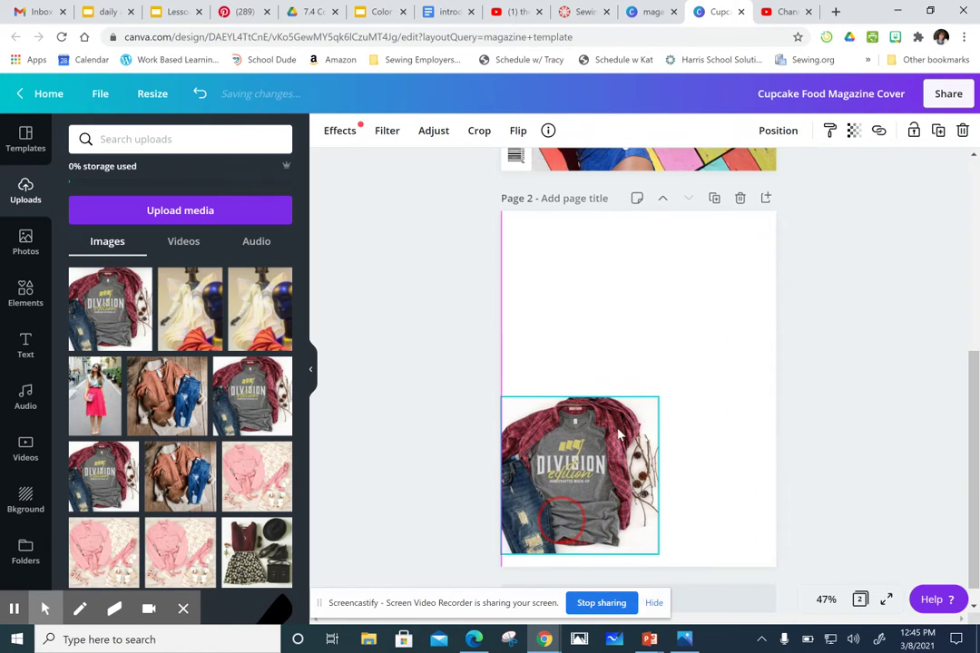
{"action": "left_click_drag", "start_coordinate": [660, 393], "coordinate": [742, 315]}
{"action": "left_click_drag", "start_coordinate": [700, 481], "coordinate": [706, 475]}
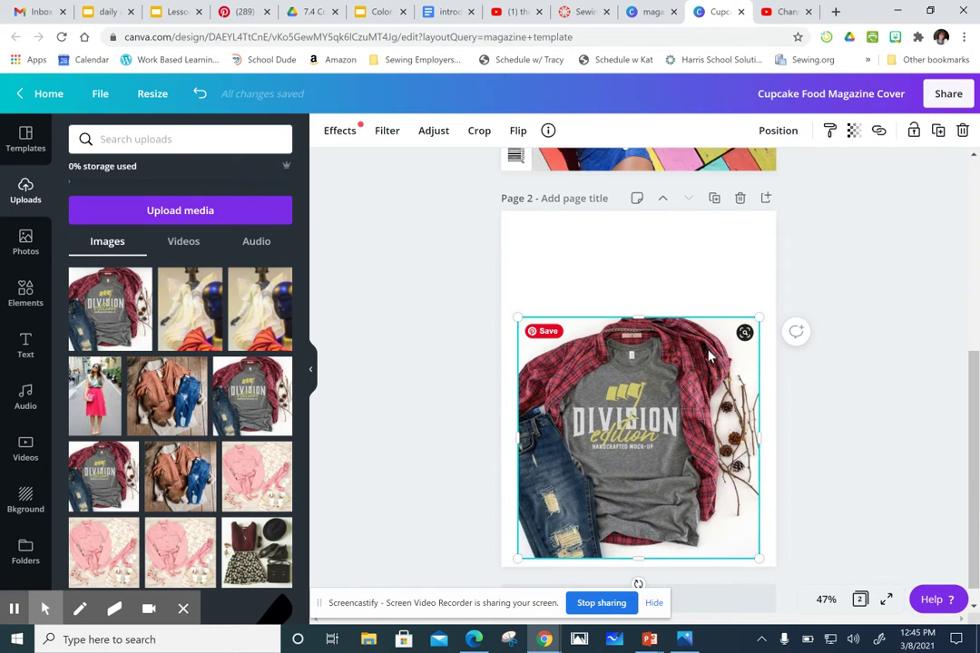
Step: Move the photo partly off the page's lower-right corner, deselect it, and bring it back to the middle of page 2
{"action": "left_click_drag", "start_coordinate": [676, 336], "coordinate": [774, 436]}
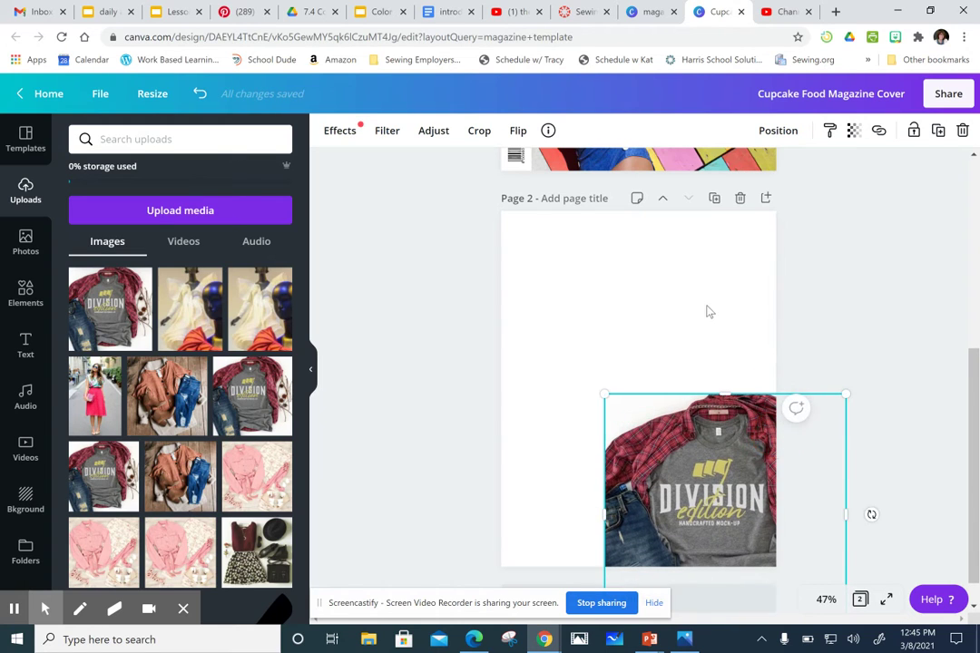
{"action": "left_click", "coordinate": [578, 317]}
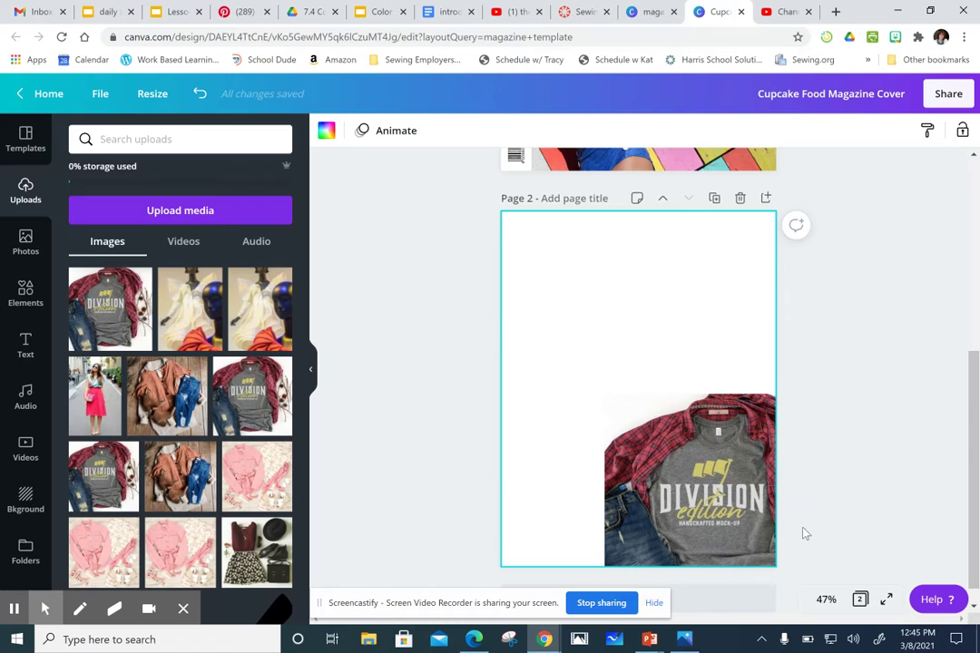
{"action": "left_click_drag", "start_coordinate": [686, 477], "coordinate": [614, 359]}
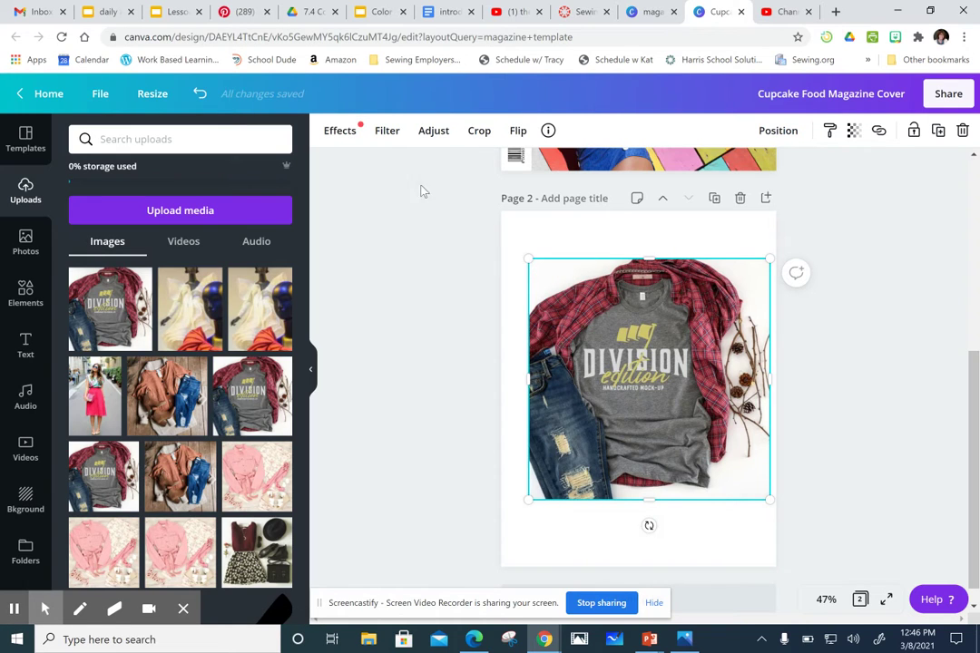
Step: Connect the ColorMix effect for the selected photo
{"action": "left_click", "coordinate": [339, 130]}
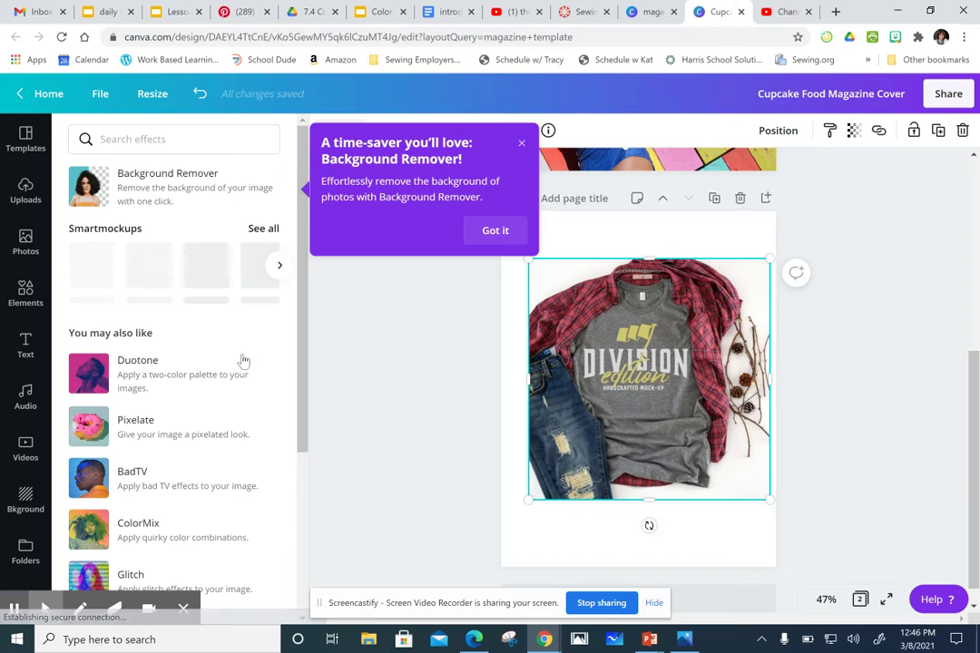
{"action": "left_click", "coordinate": [148, 536]}
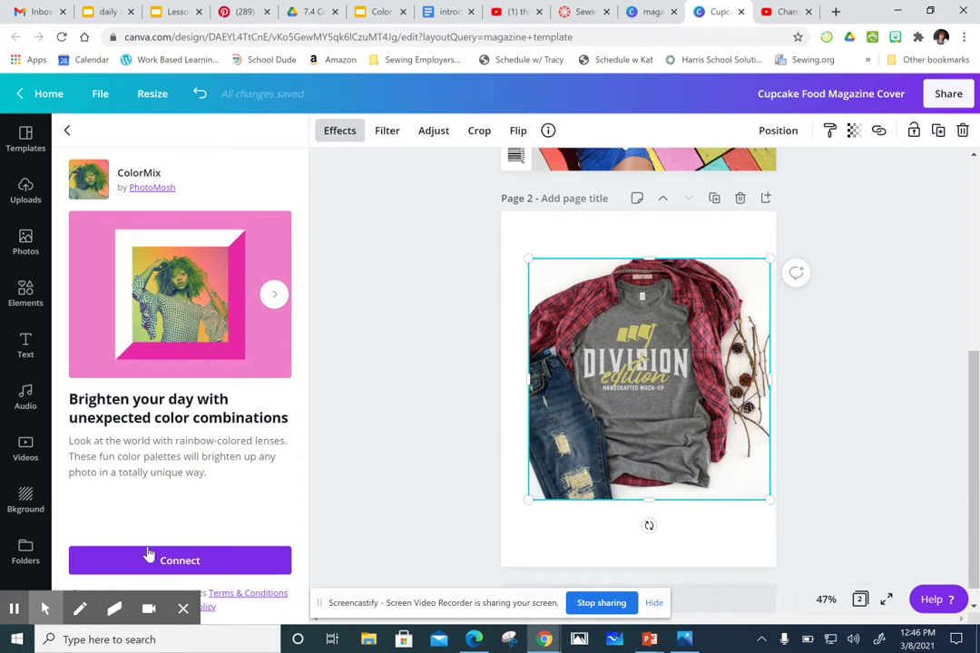
{"action": "left_click", "coordinate": [175, 562]}
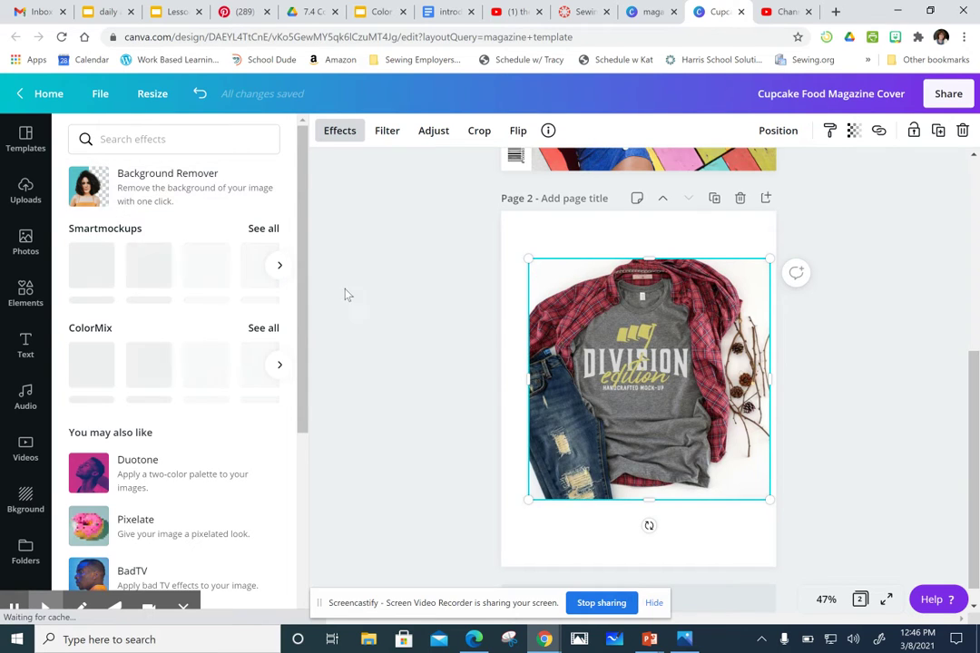
Step: Try the Street, Peony, Afterglow and The blues filters on the photo, and set the filter back to None
{"action": "left_click", "coordinate": [383, 135]}
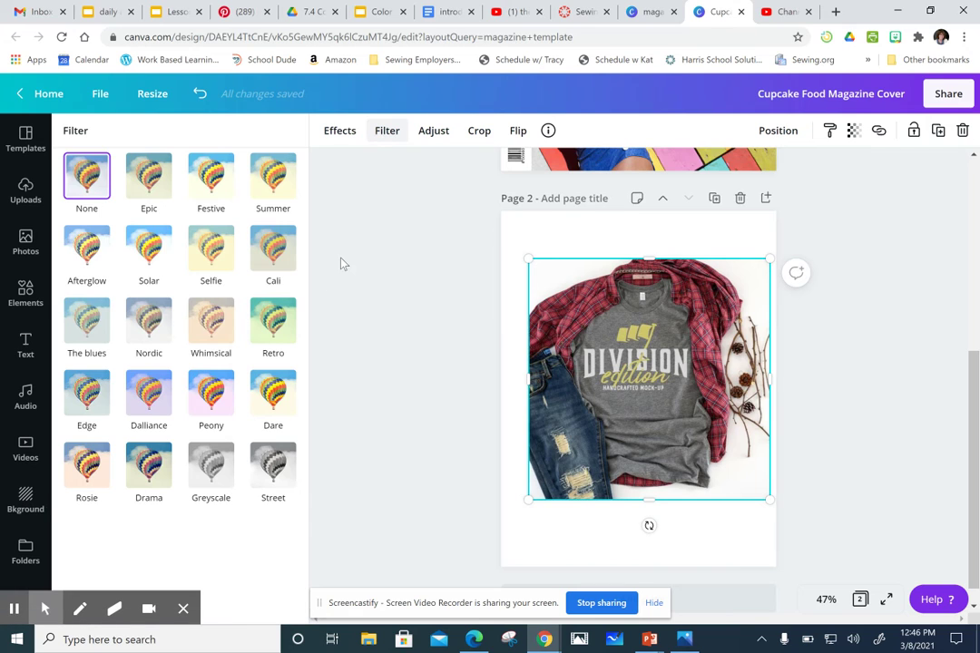
{"action": "left_click", "coordinate": [271, 472]}
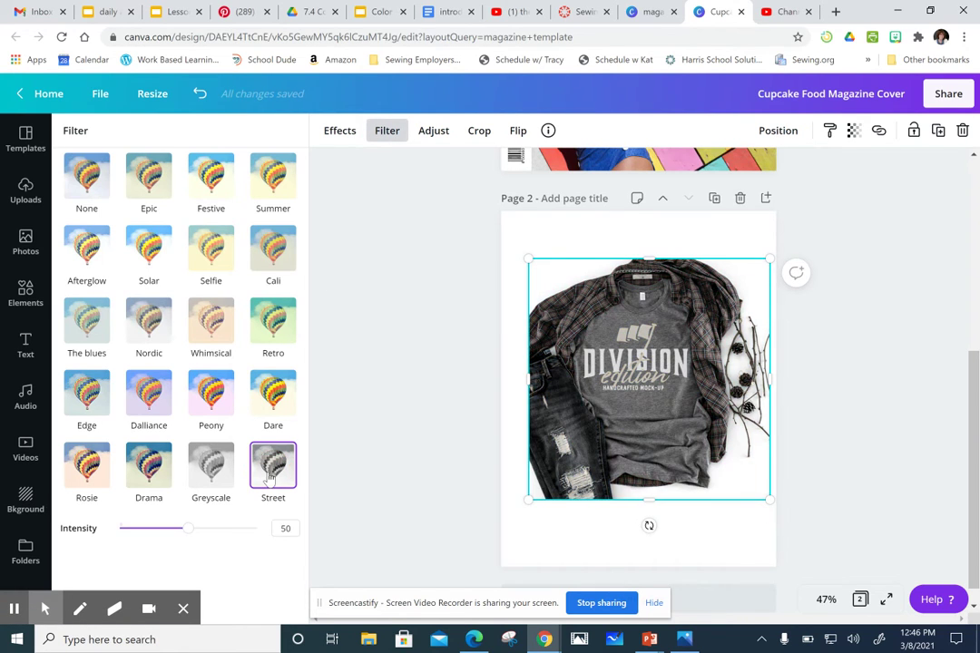
{"action": "left_click", "coordinate": [217, 404]}
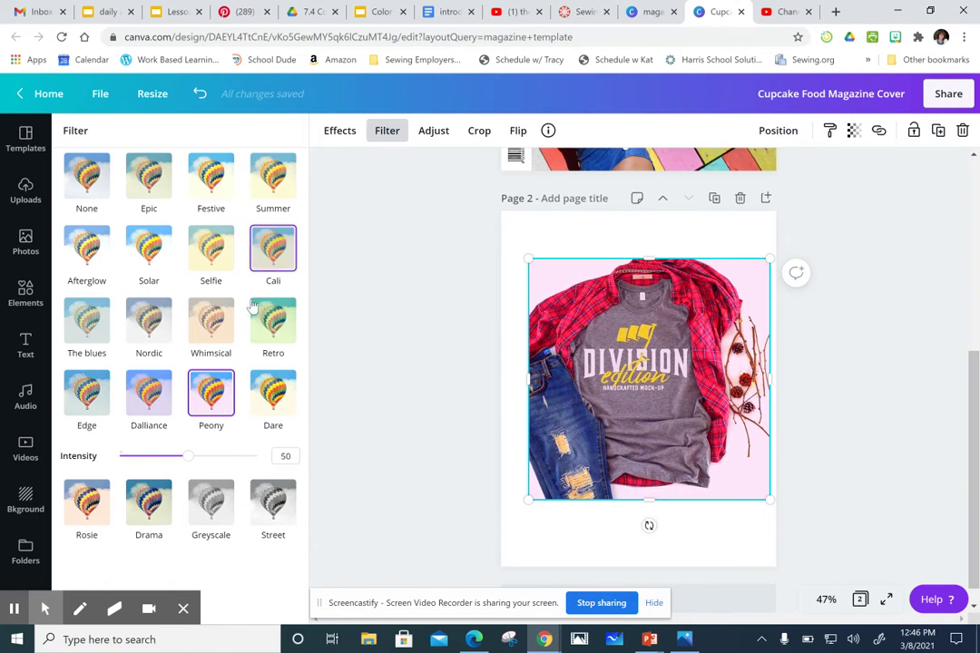
{"action": "left_click", "coordinate": [82, 178]}
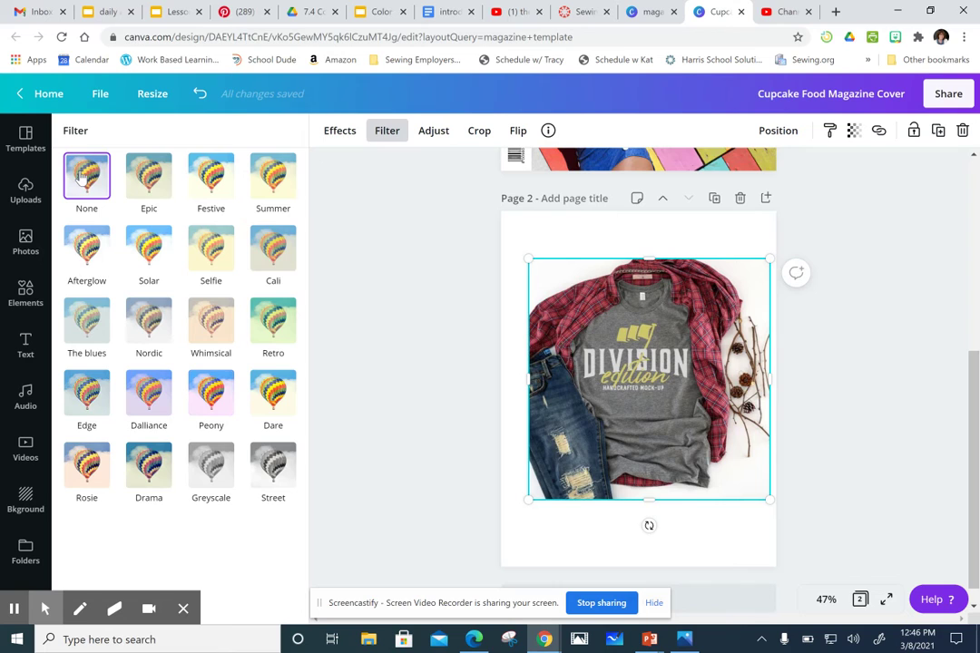
{"action": "left_click", "coordinate": [86, 250]}
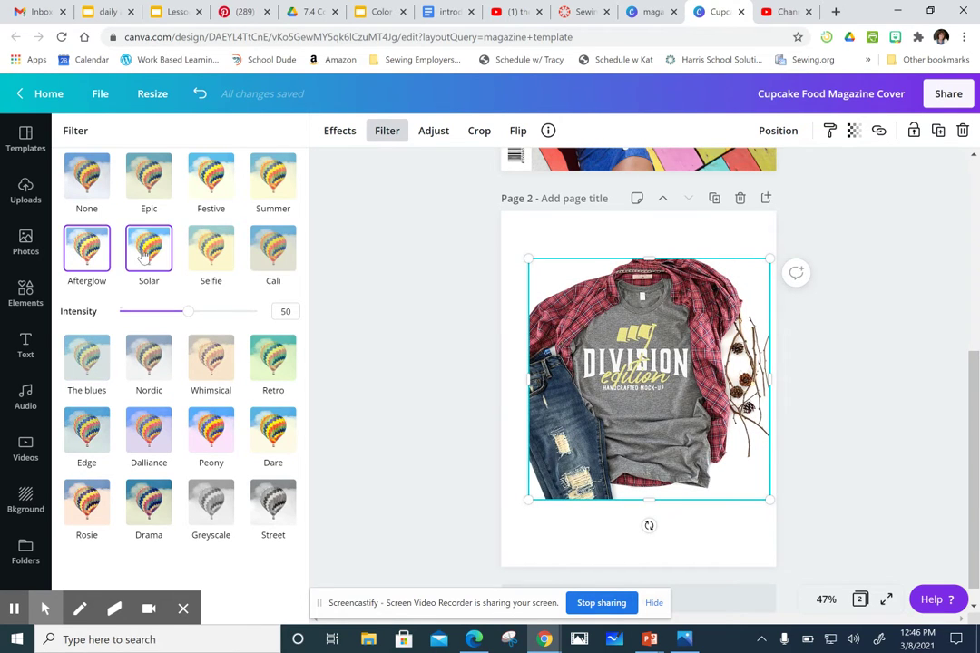
{"action": "left_click", "coordinate": [99, 365]}
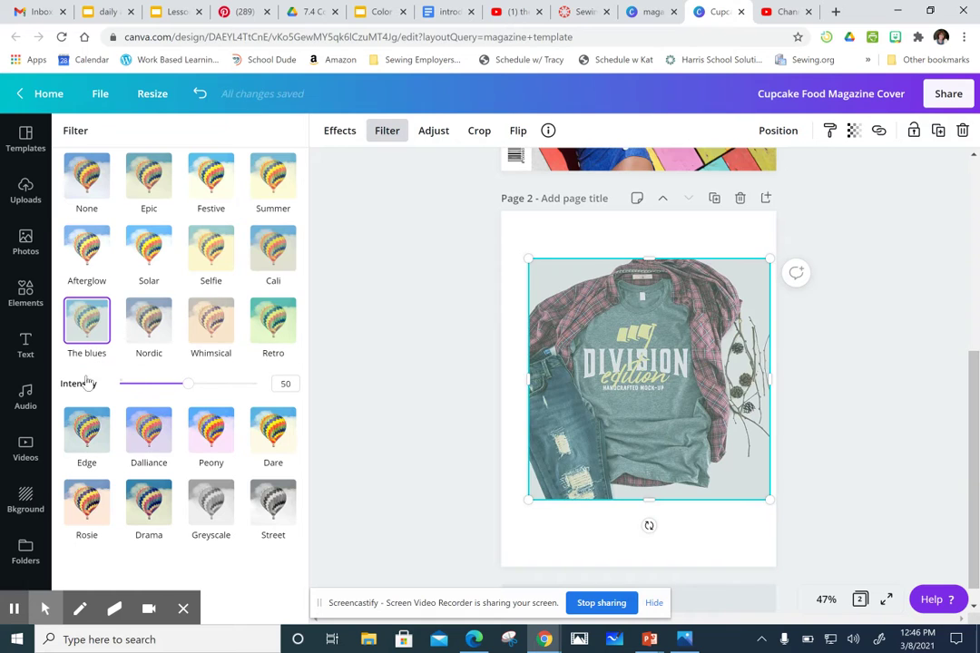
{"action": "left_click", "coordinate": [86, 179]}
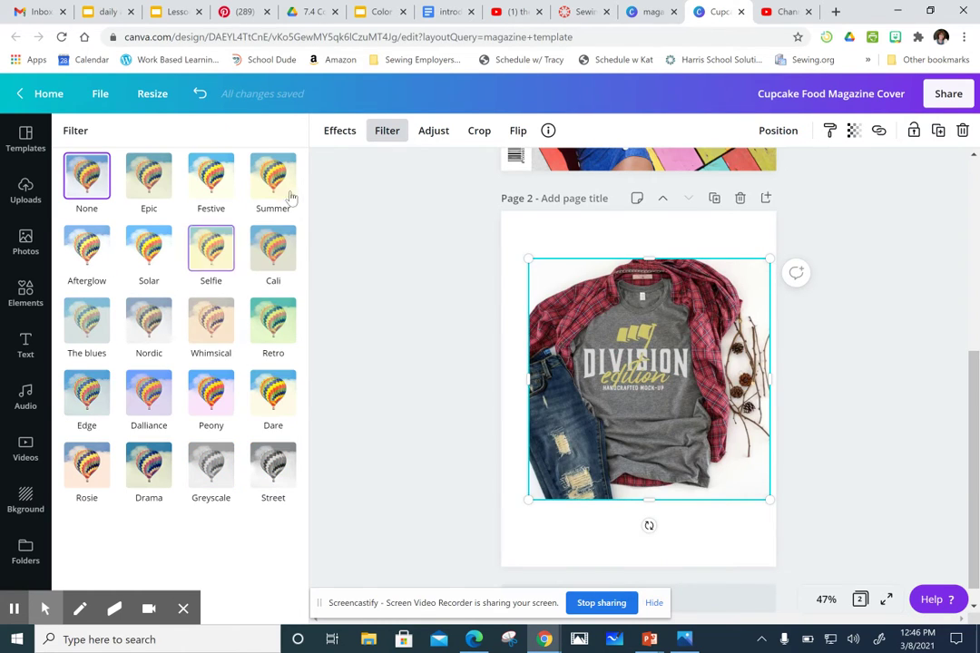
Step: Open the image adjustment settings for the photo
{"action": "left_click", "coordinate": [435, 132]}
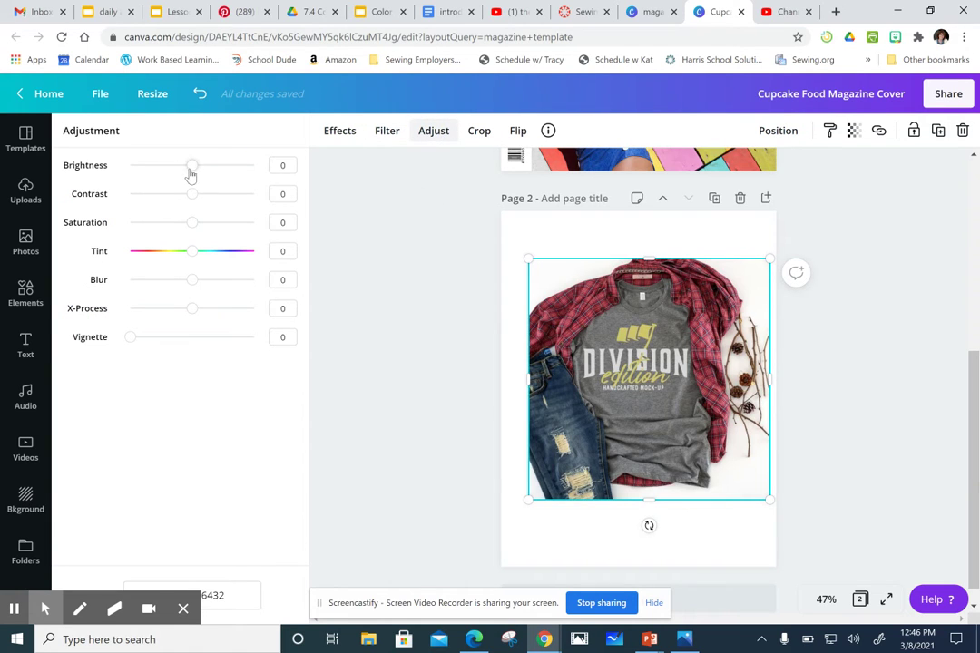
{"action": "left_click", "coordinate": [382, 134]}
{"action": "left_click", "coordinate": [428, 129]}
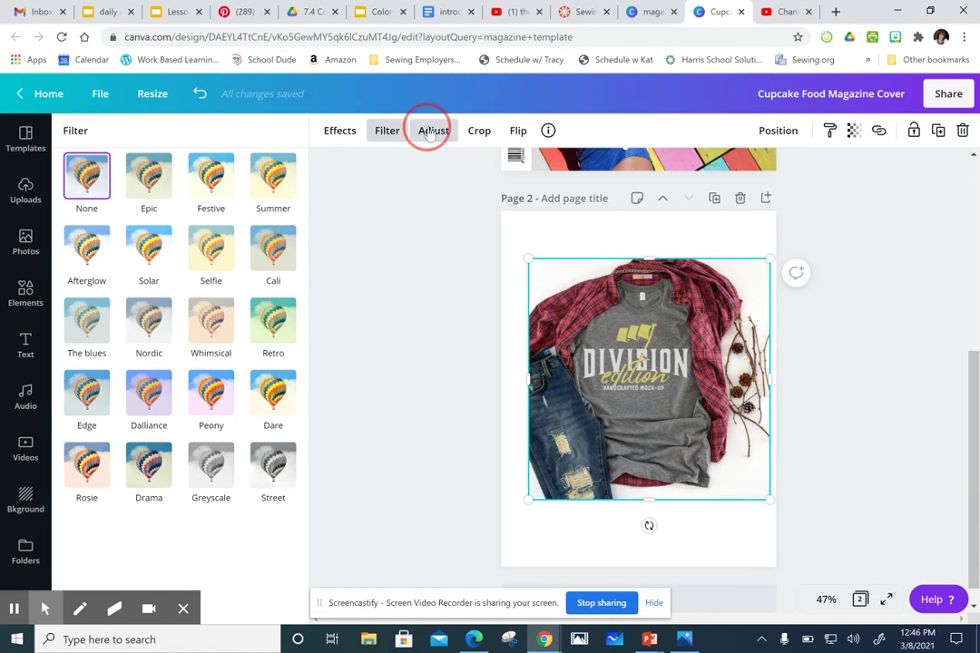
Step: Crop the photo to its upper-left part, cutting off the twigs at its right side and the lower part of the jeans
{"action": "left_click", "coordinate": [478, 133]}
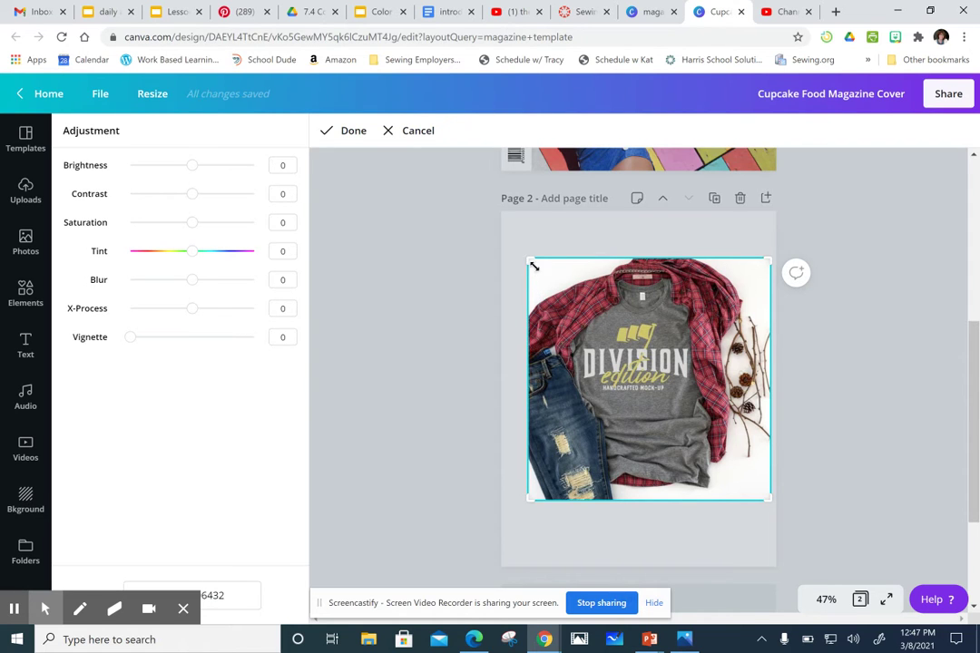
{"action": "mouse_move", "coordinate": [534, 265]}
{"action": "left_mouse_down"}
{"action": "mouse_move", "coordinate": [573, 284]}
{"action": "mouse_move", "coordinate": [642, 368]}
{"action": "mouse_move", "coordinate": [572, 324]}
{"action": "mouse_move", "coordinate": [530, 259]}
{"action": "left_mouse_up"}
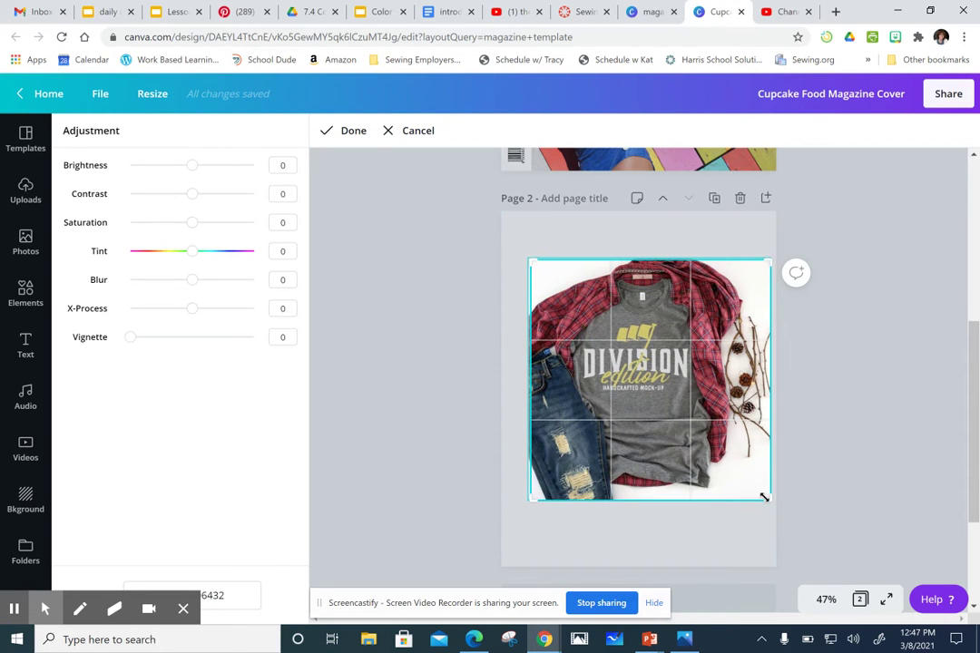
{"action": "left_click_drag", "start_coordinate": [767, 497], "coordinate": [704, 423]}
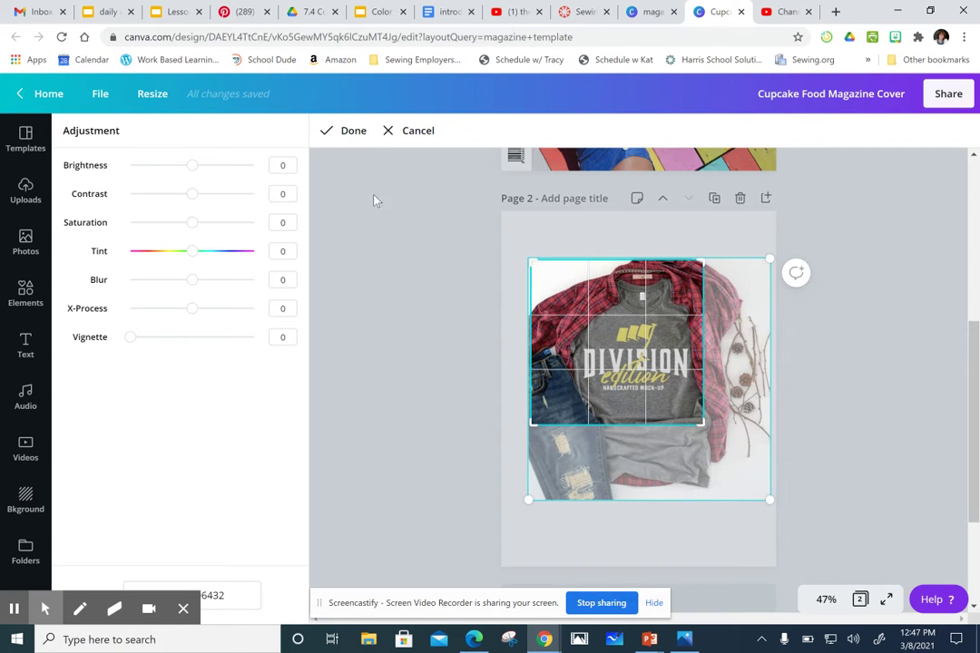
{"action": "left_click", "coordinate": [345, 131]}
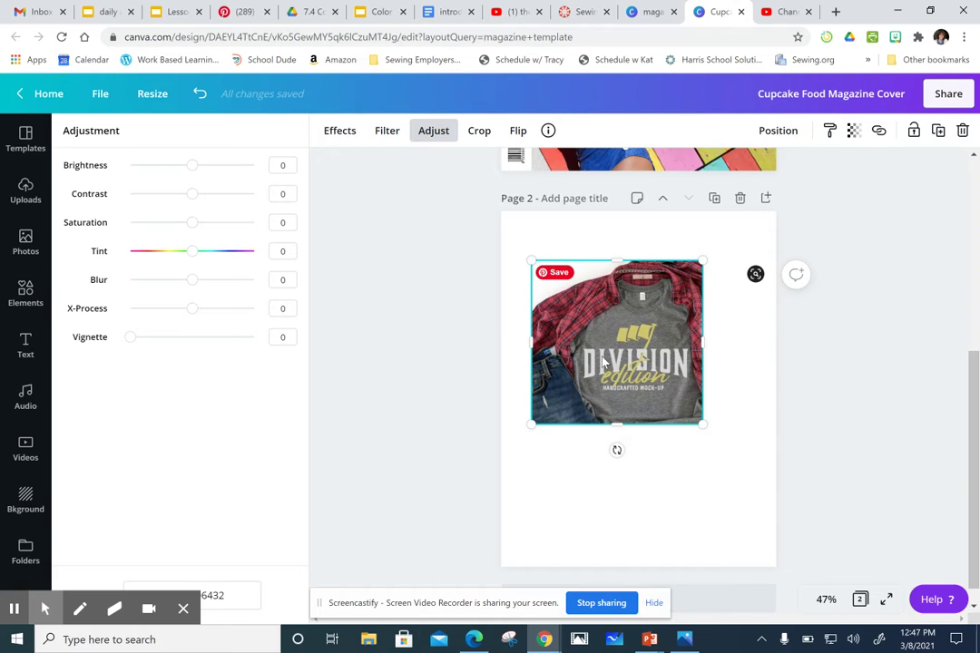
Step: Try flipping the cropped photo horizontally and vertically, and reverse both flips
{"action": "left_click", "coordinate": [516, 132]}
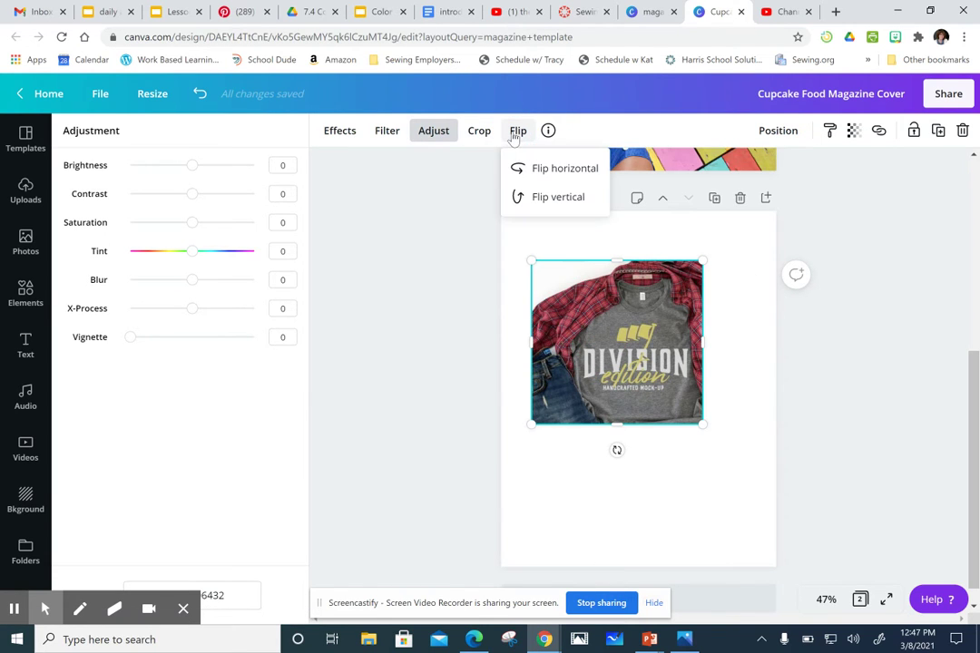
{"action": "left_click", "coordinate": [542, 172]}
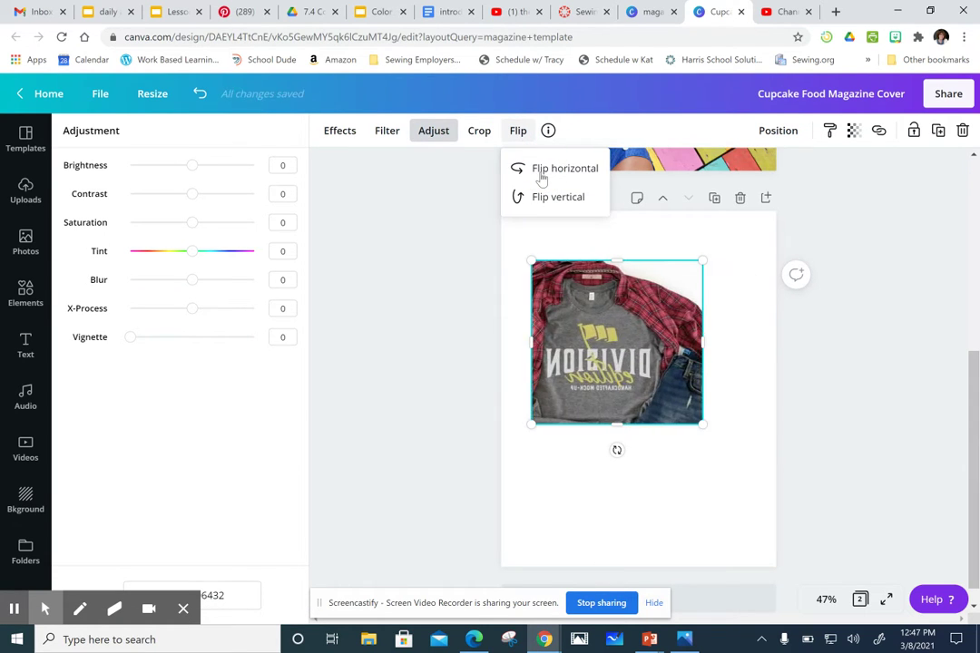
{"action": "left_click", "coordinate": [544, 198]}
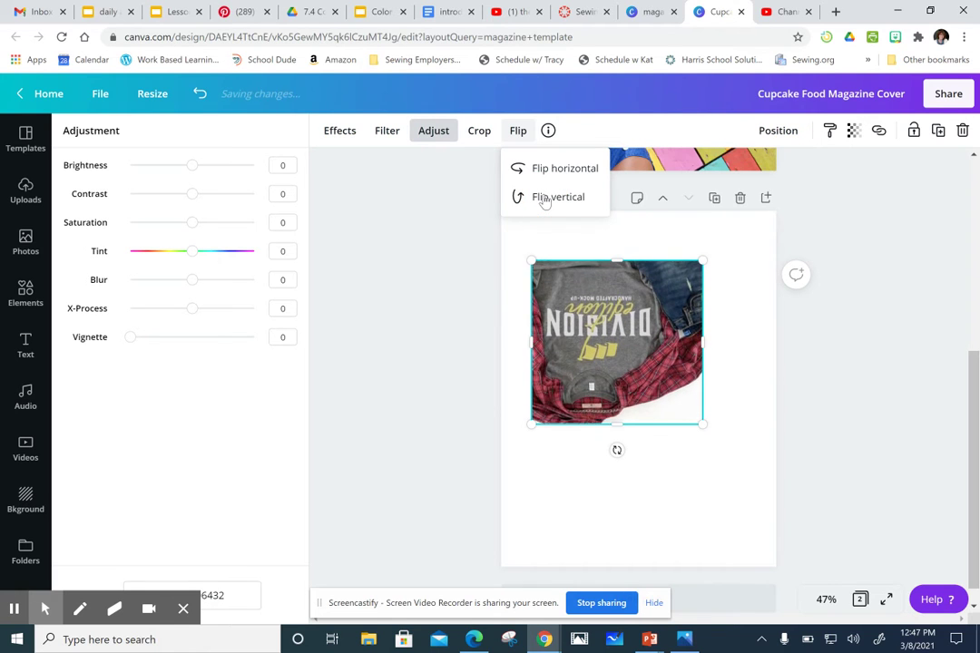
{"action": "left_click", "coordinate": [544, 198]}
{"action": "left_click", "coordinate": [527, 168]}
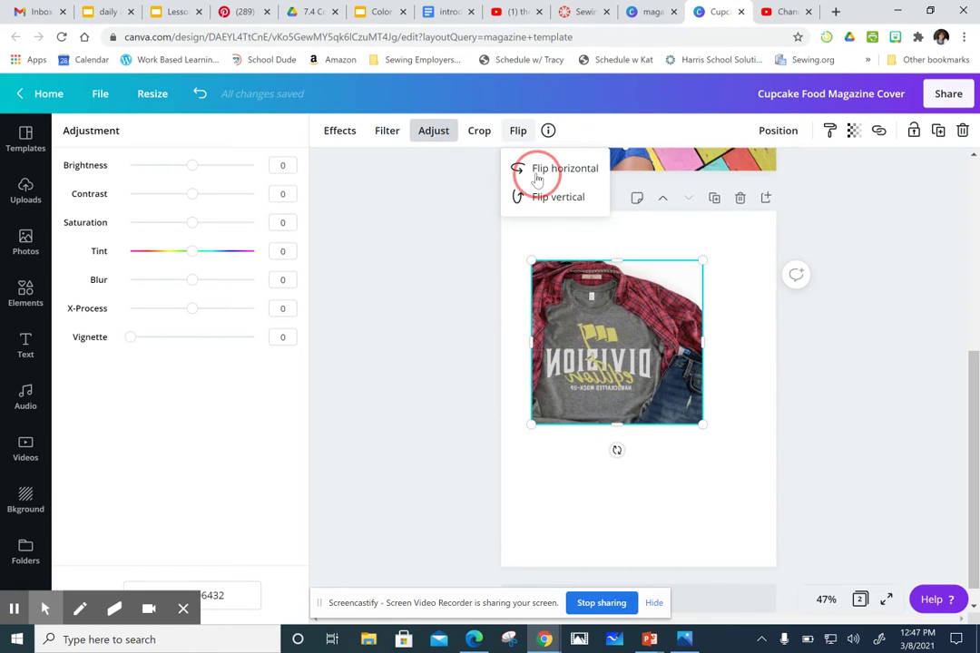
Step: Move the cropped outfit photo into the lower-right corner of page 2
{"action": "left_click", "coordinate": [726, 510]}
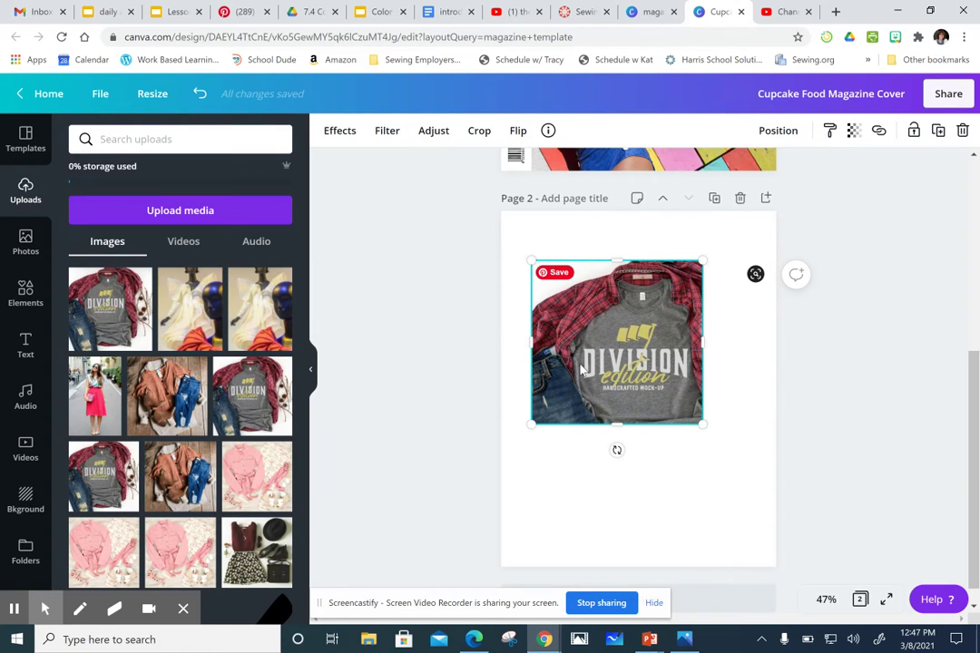
{"action": "left_click_drag", "start_coordinate": [587, 370], "coordinate": [653, 492]}
{"action": "left_click_drag", "start_coordinate": [659, 500], "coordinate": [659, 504]}
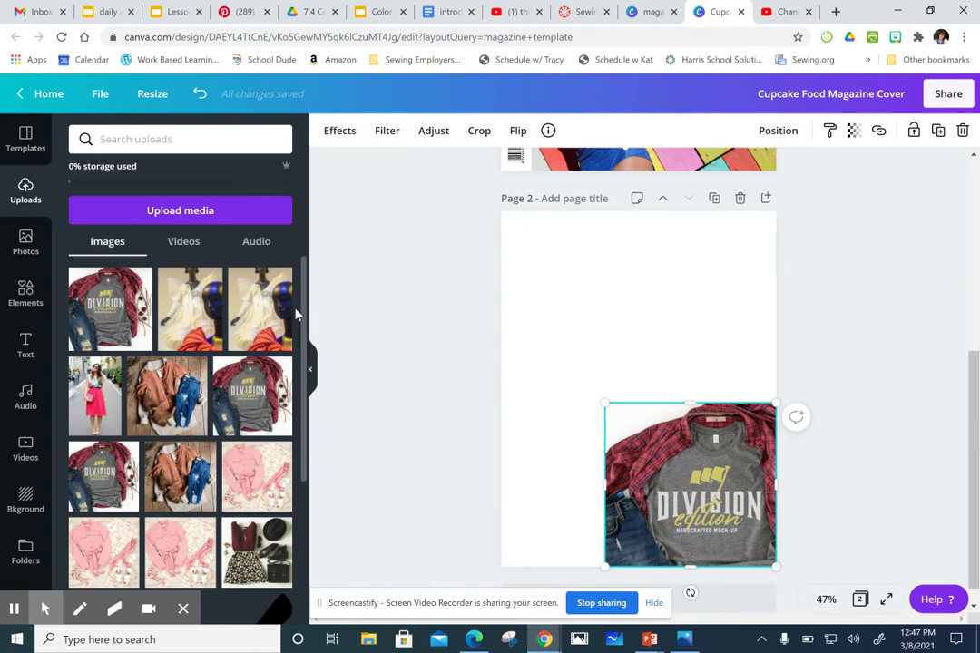
Step: Add the featured flower graphic three times, placing the copies in page 2's upper-right corner, lower-left corner and just above the photo
{"action": "left_click", "coordinate": [27, 243]}
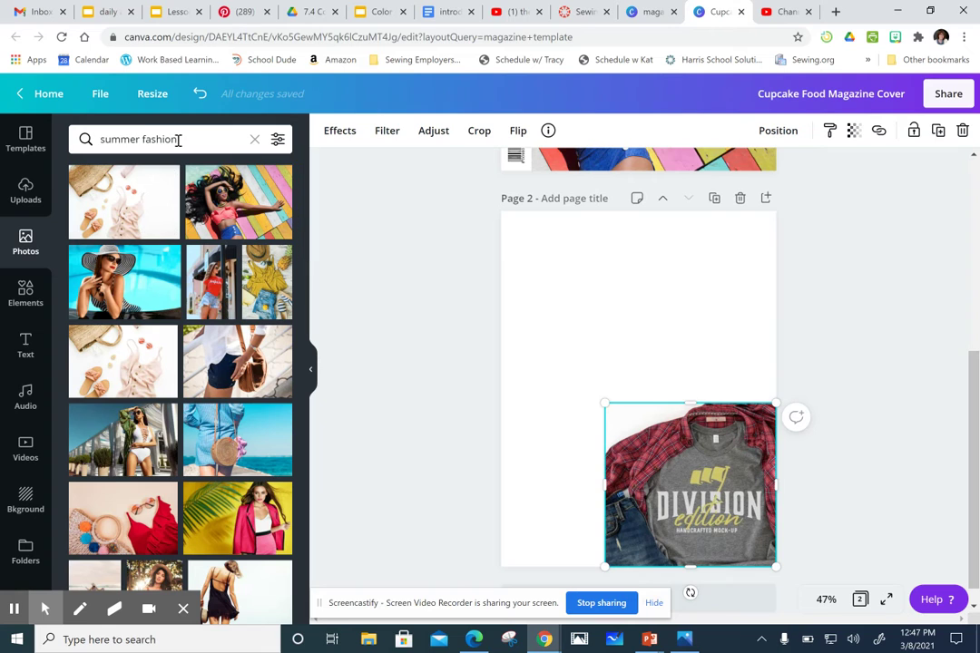
{"action": "left_click", "coordinate": [27, 295]}
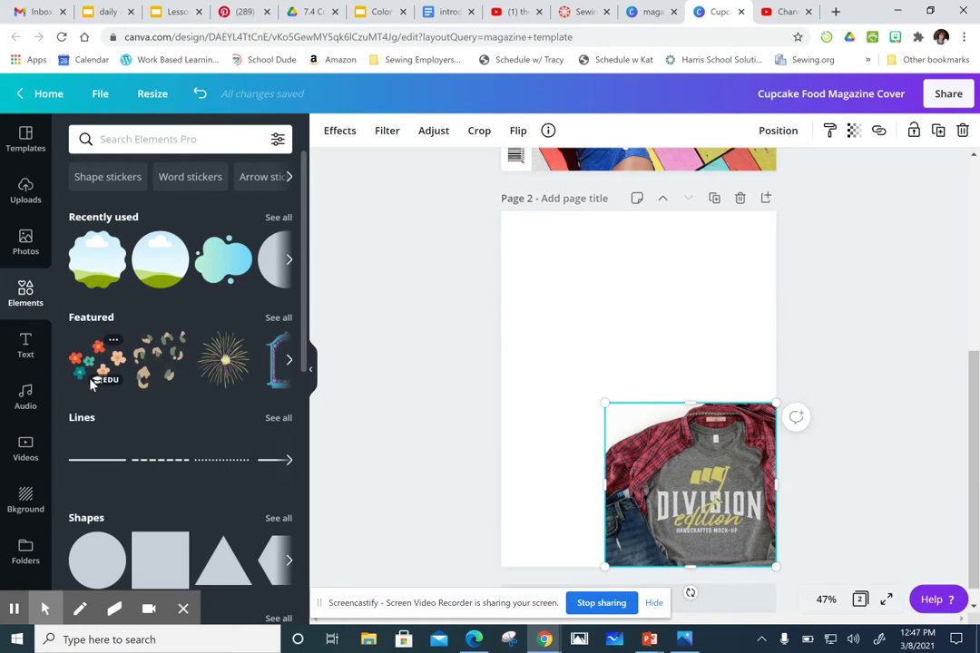
{"action": "left_click", "coordinate": [534, 319]}
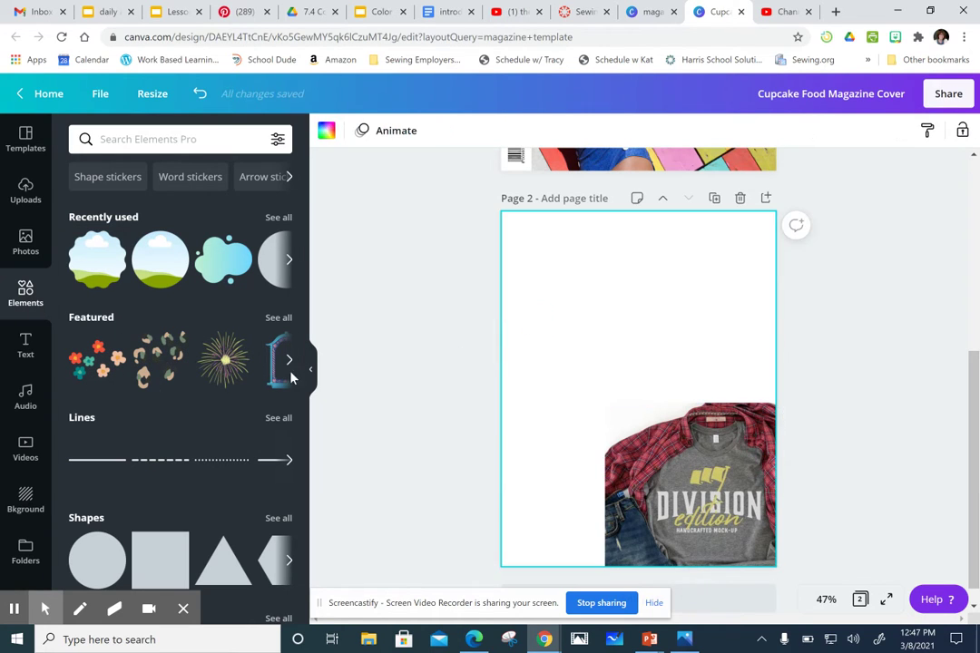
{"action": "left_click", "coordinate": [106, 363]}
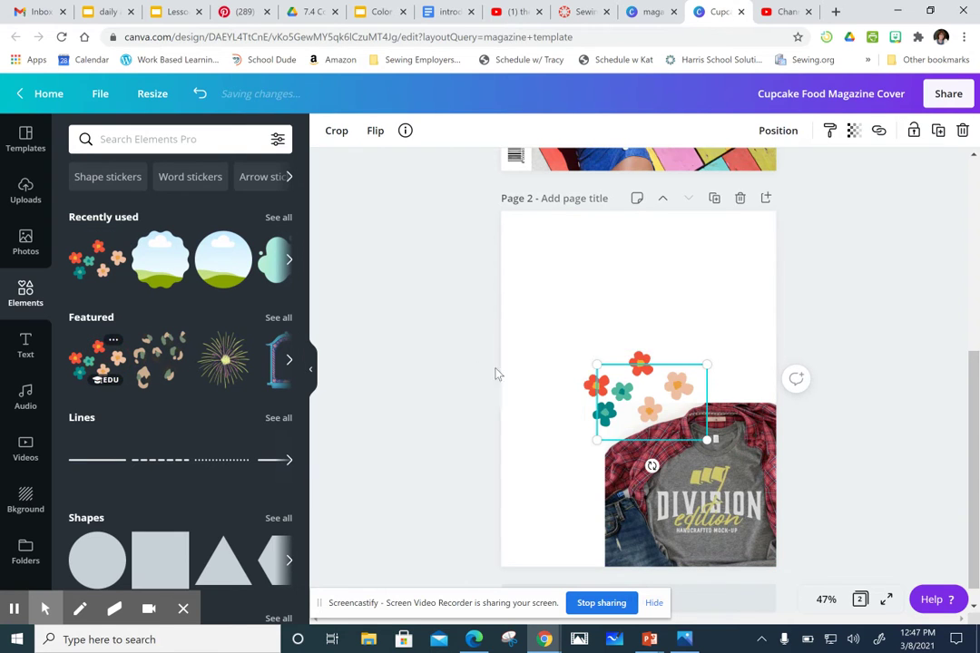
{"action": "left_click_drag", "start_coordinate": [612, 372], "coordinate": [691, 247]}
{"action": "left_click_drag", "start_coordinate": [613, 425], "coordinate": [530, 565]}
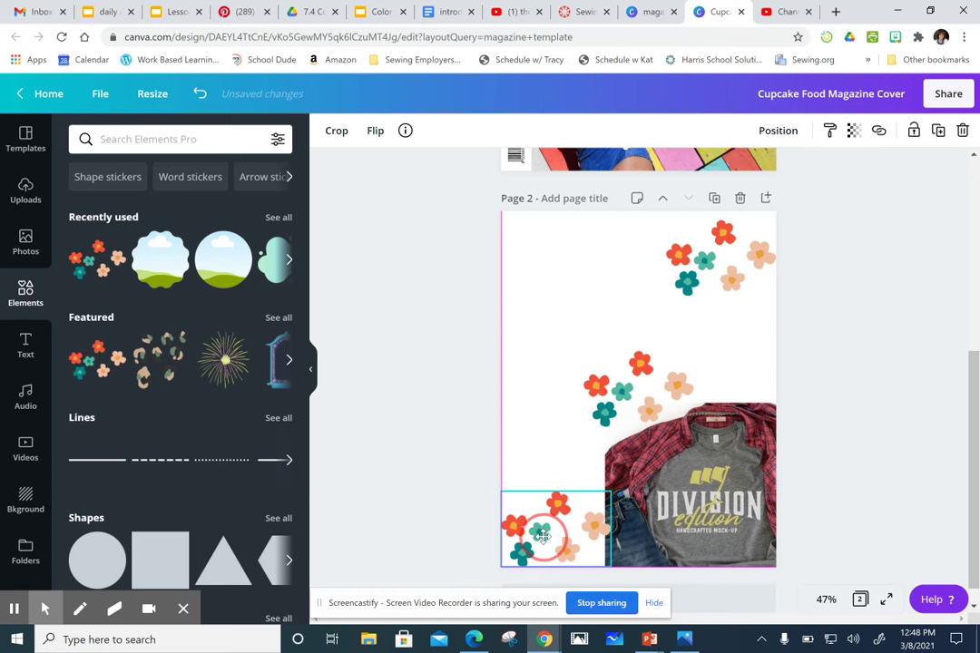
{"action": "left_click_drag", "start_coordinate": [635, 399], "coordinate": [726, 376]}
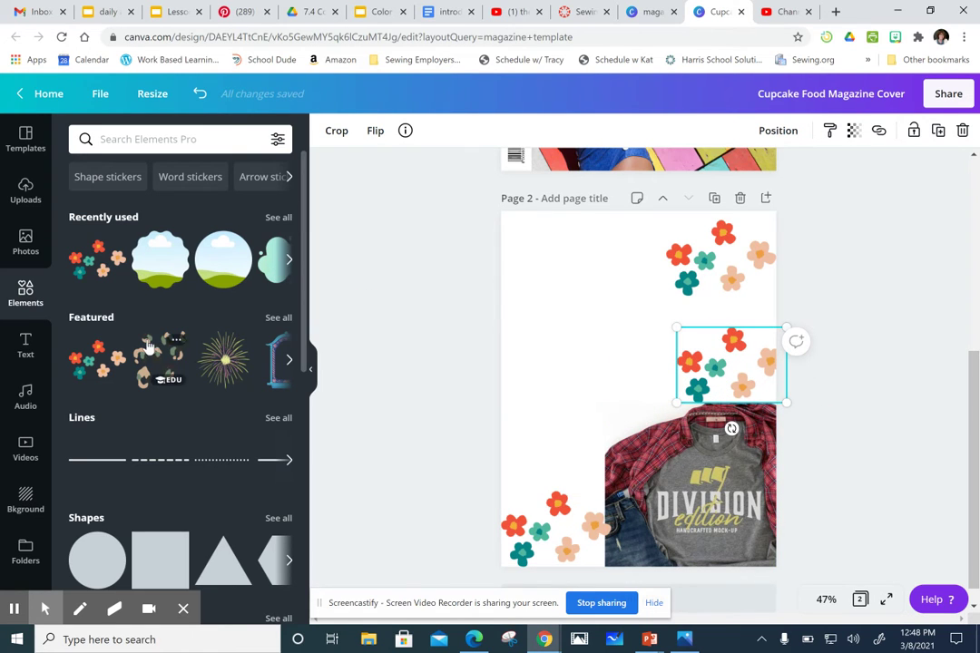
Step: Look through the frames, add the circular one to page 2 and place it against the page's left edge above the lower flowers
{"action": "scroll", "coordinate": [148, 343], "scroll_direction": "down", "scroll_amount": 3}
{"action": "scroll", "coordinate": [149, 343], "scroll_direction": "down", "scroll_amount": 1}
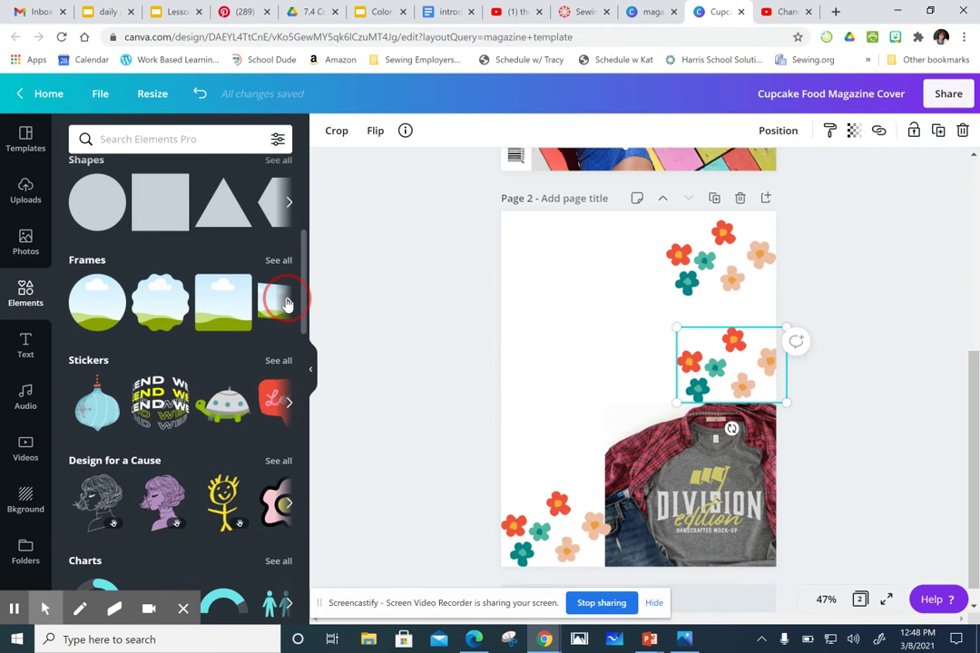
{"action": "left_click", "coordinate": [289, 305]}
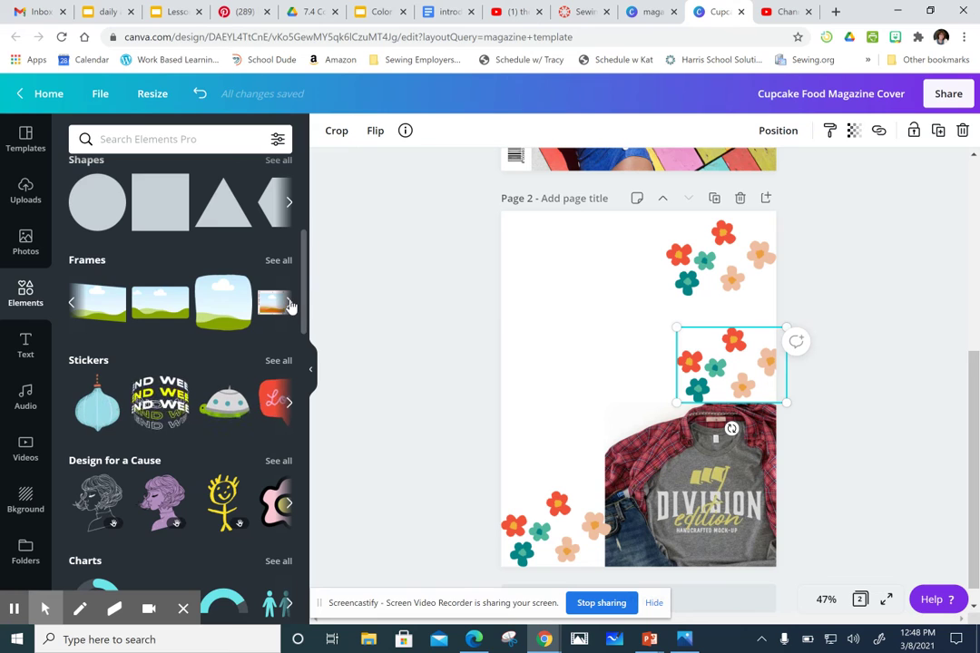
{"action": "left_click", "coordinate": [289, 305]}
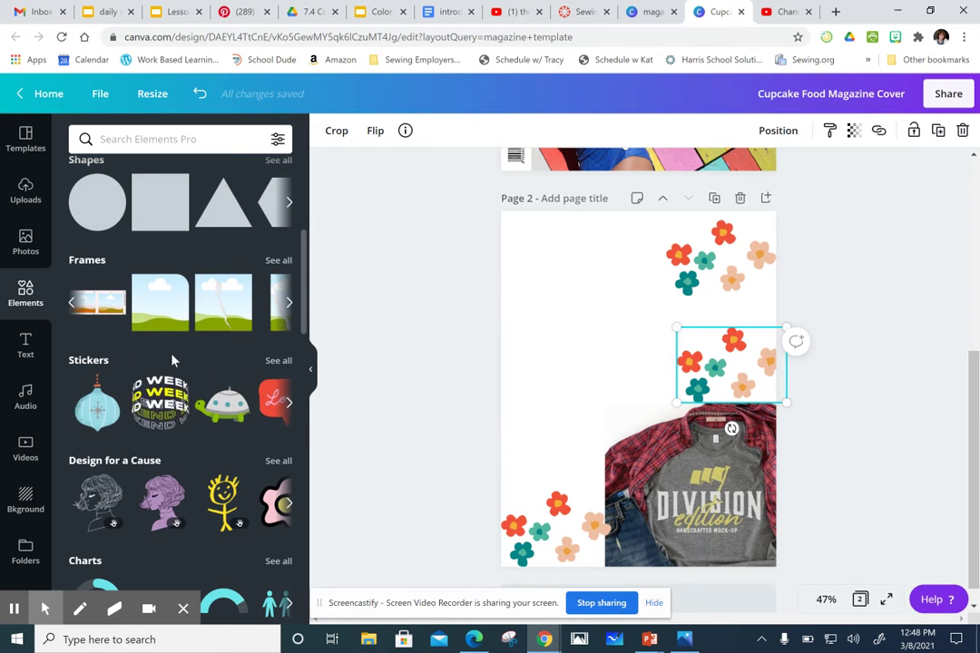
{"action": "left_click", "coordinate": [290, 304]}
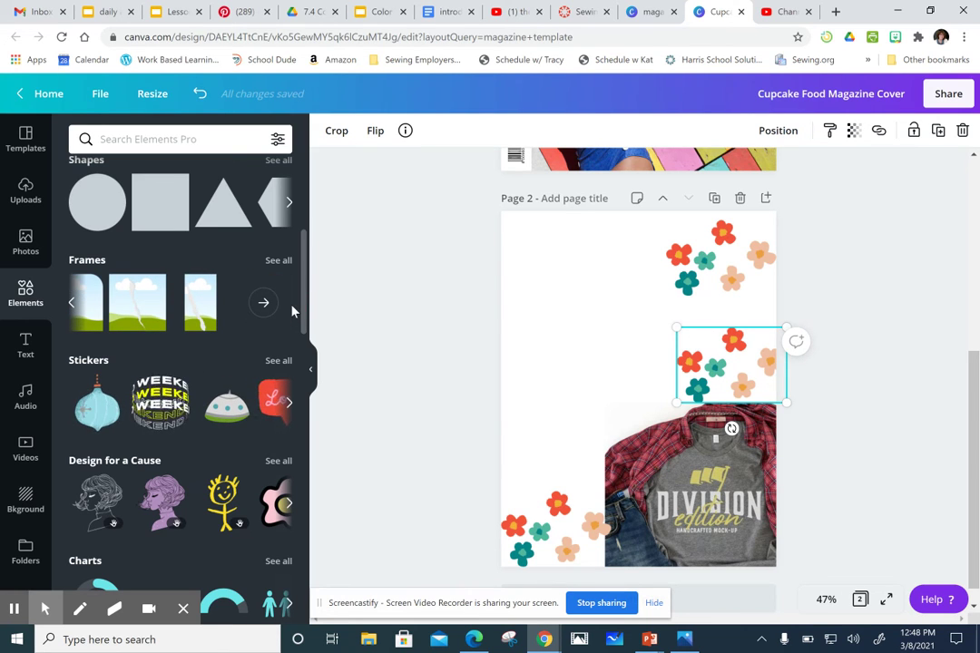
{"action": "left_click", "coordinate": [72, 306]}
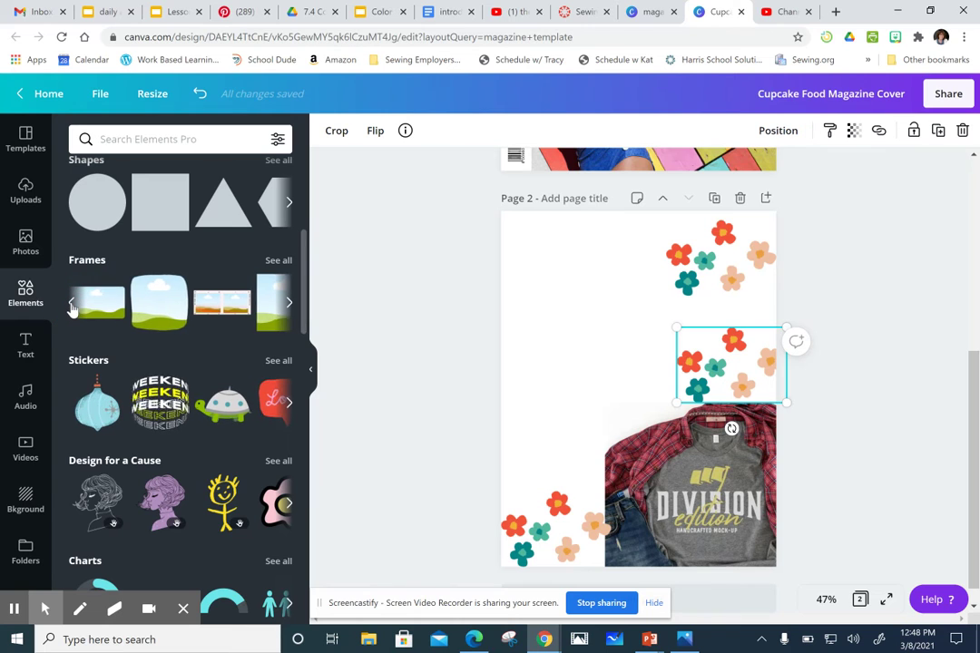
{"action": "left_click", "coordinate": [72, 305]}
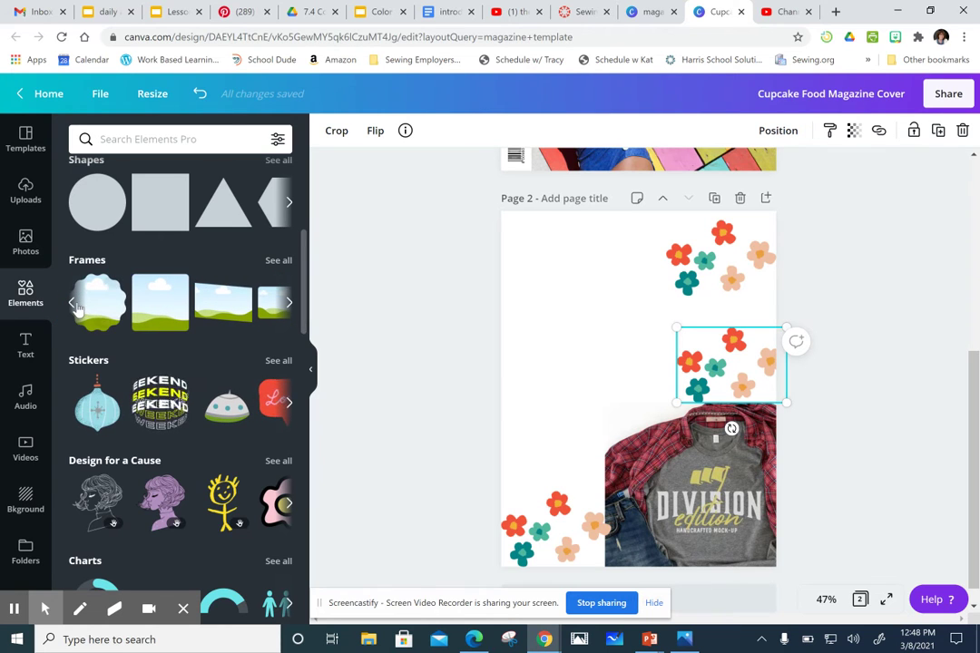
{"action": "left_click", "coordinate": [76, 305]}
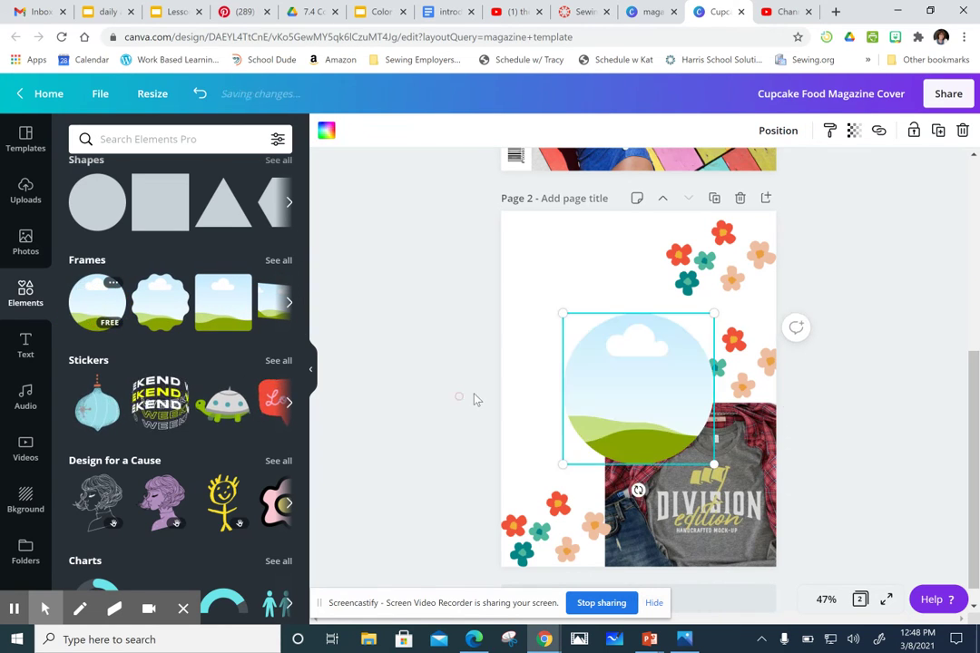
{"action": "left_click_drag", "start_coordinate": [619, 407], "coordinate": [561, 372]}
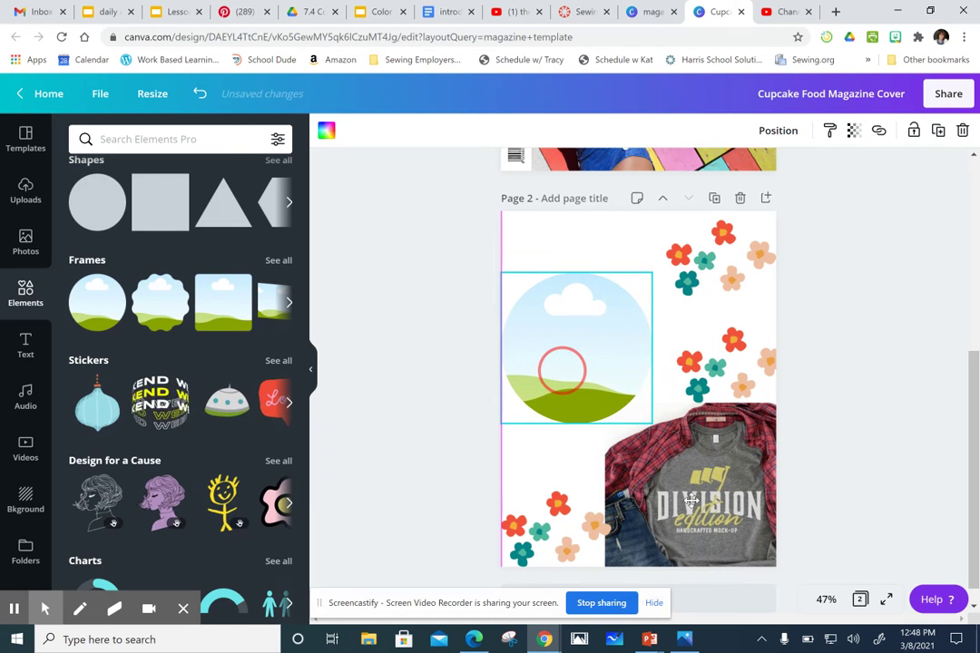
Step: Fill the circular frame with the outfit photo and move the framed photo to the lower-right corner of page 2
{"action": "left_click_drag", "start_coordinate": [693, 494], "coordinate": [573, 381]}
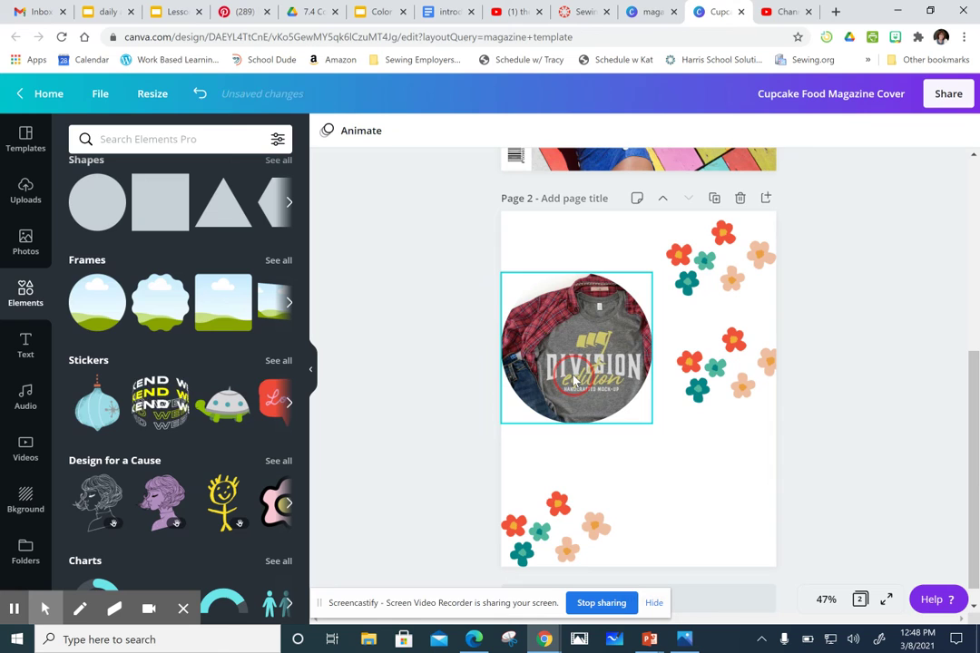
{"action": "left_click", "coordinate": [609, 440]}
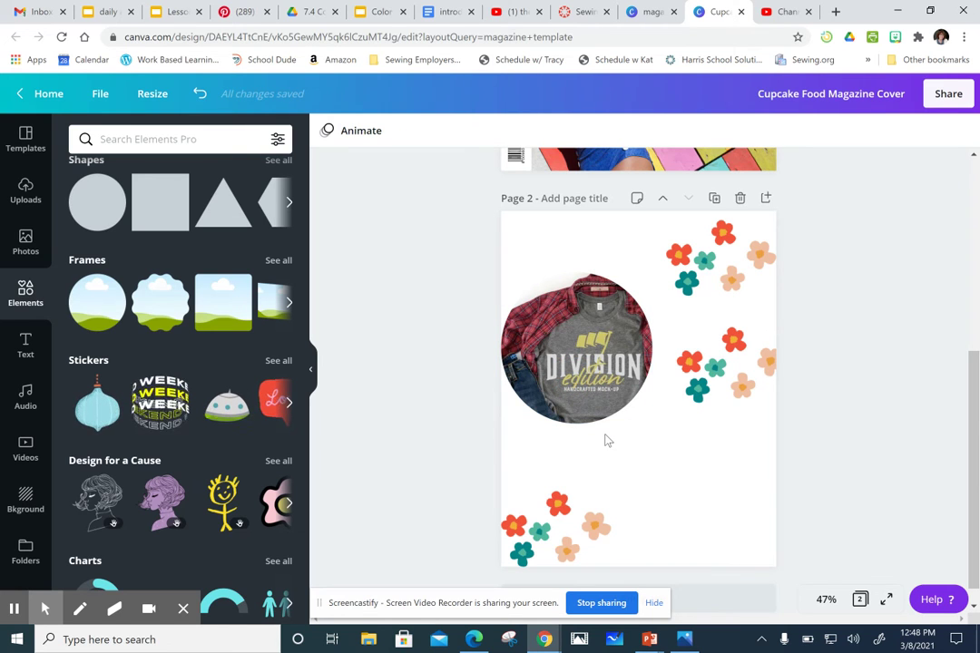
{"action": "left_click_drag", "start_coordinate": [605, 353], "coordinate": [728, 490]}
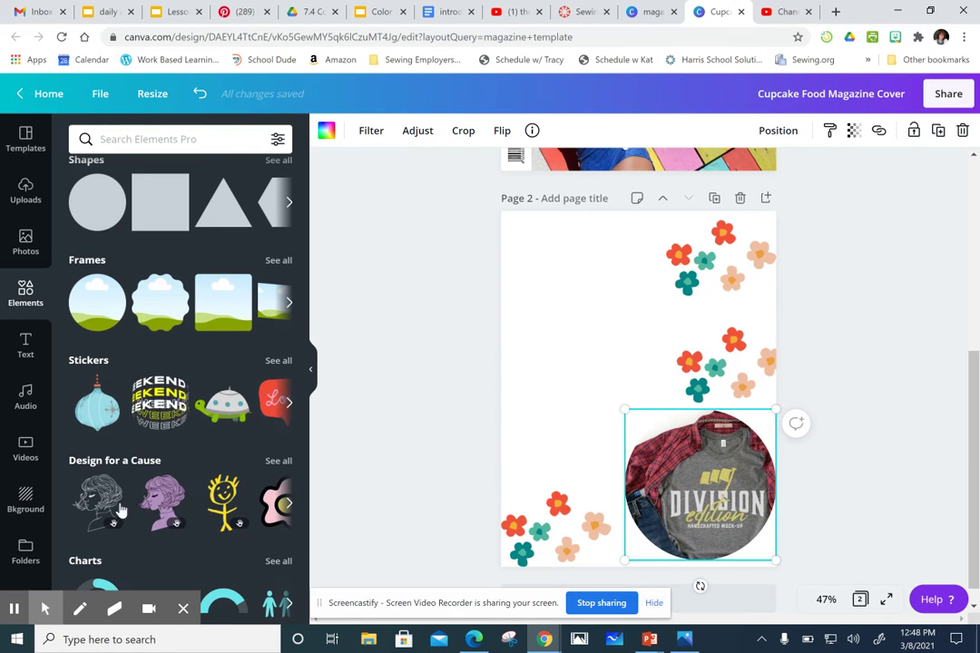
Step: Add the purple-to-blue brush stroke gradient and place it in the upper part of page 2
{"action": "scroll", "coordinate": [155, 502], "scroll_direction": "down", "scroll_amount": 2}
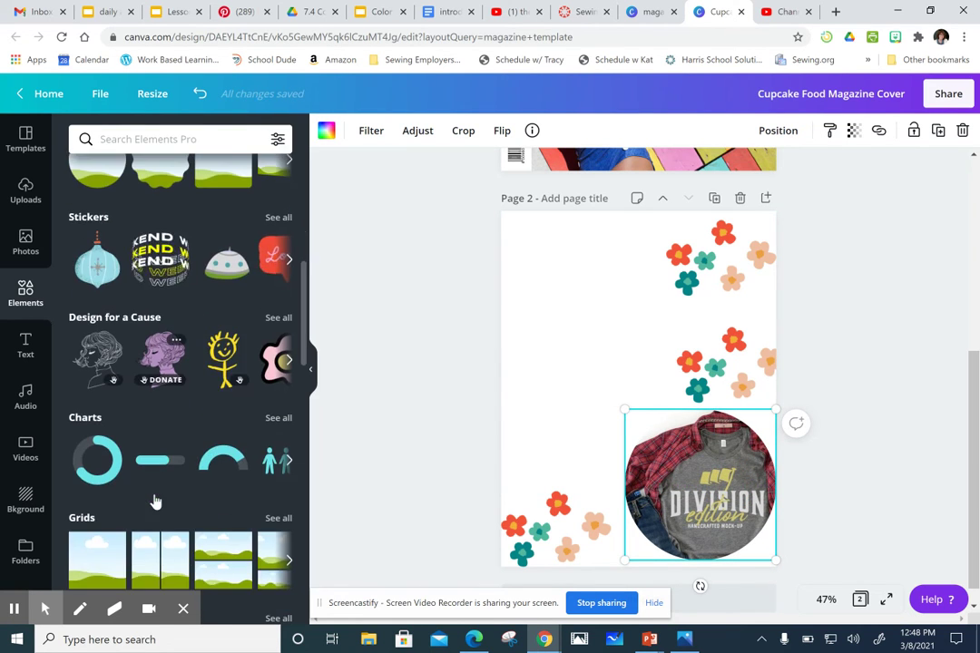
{"action": "scroll", "coordinate": [148, 478], "scroll_direction": "down", "scroll_amount": 1}
{"action": "scroll", "coordinate": [152, 483], "scroll_direction": "down", "scroll_amount": 2}
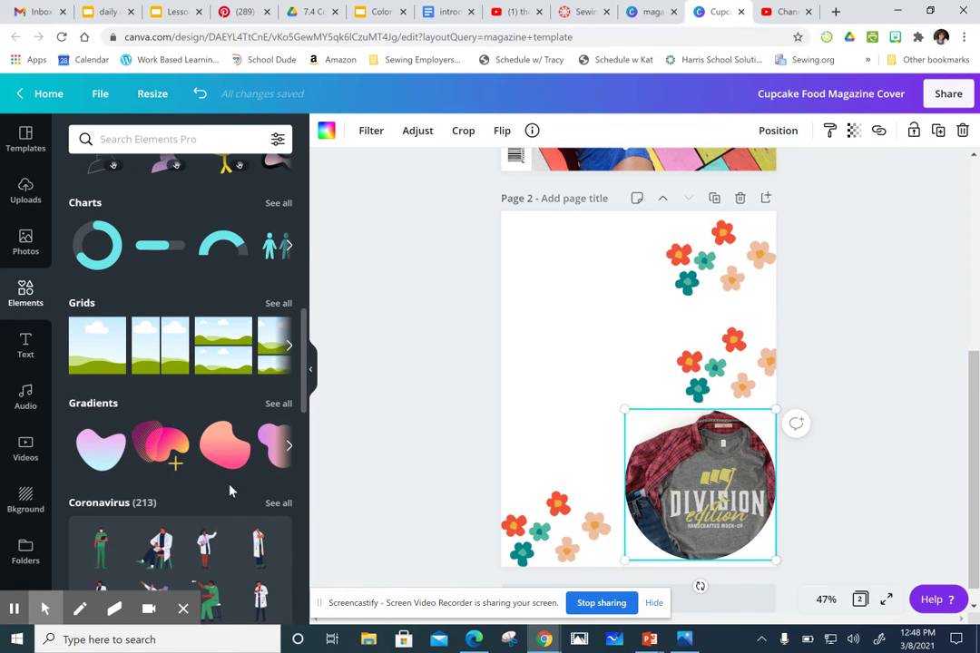
{"action": "left_click", "coordinate": [286, 450]}
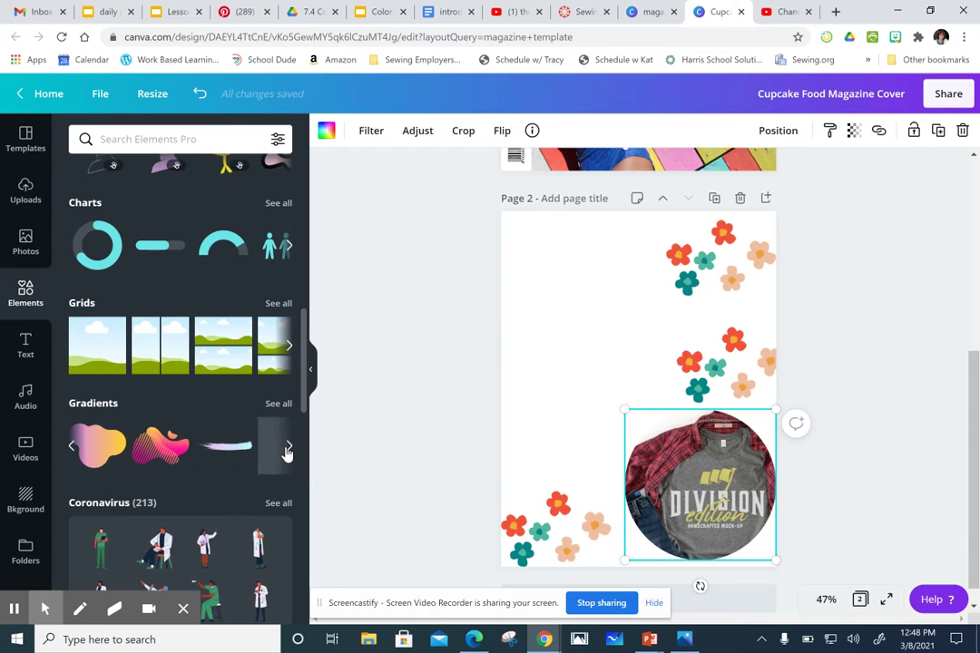
{"action": "left_click", "coordinate": [72, 446]}
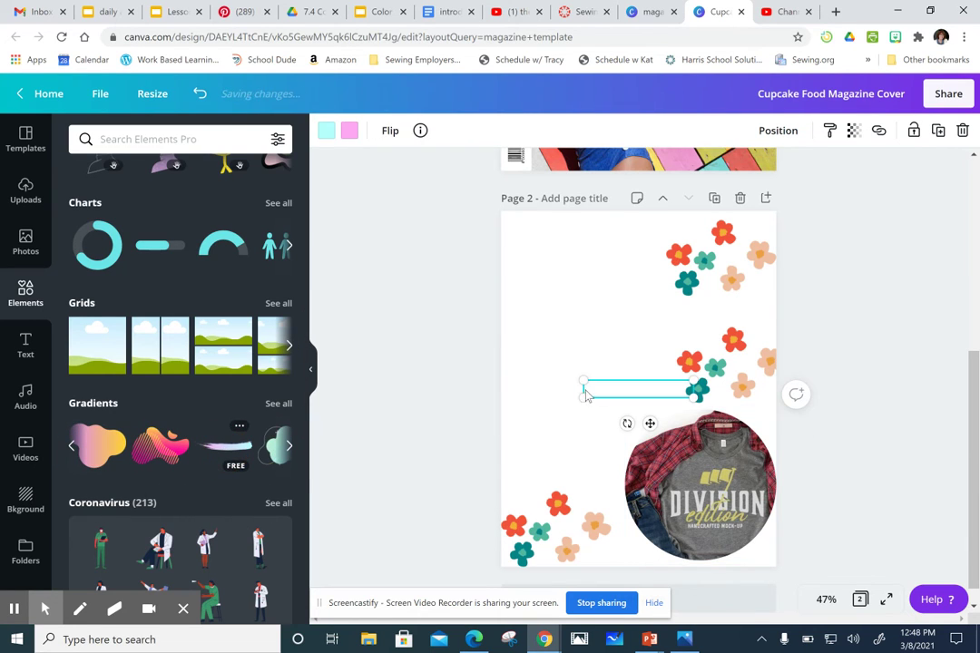
{"action": "left_click_drag", "start_coordinate": [595, 385], "coordinate": [537, 259]}
Step: Delete the upper-right flower graphic, enlarge the brush stroke to nearly the page width and move it to the top of page 2
{"action": "left_click", "coordinate": [682, 280]}
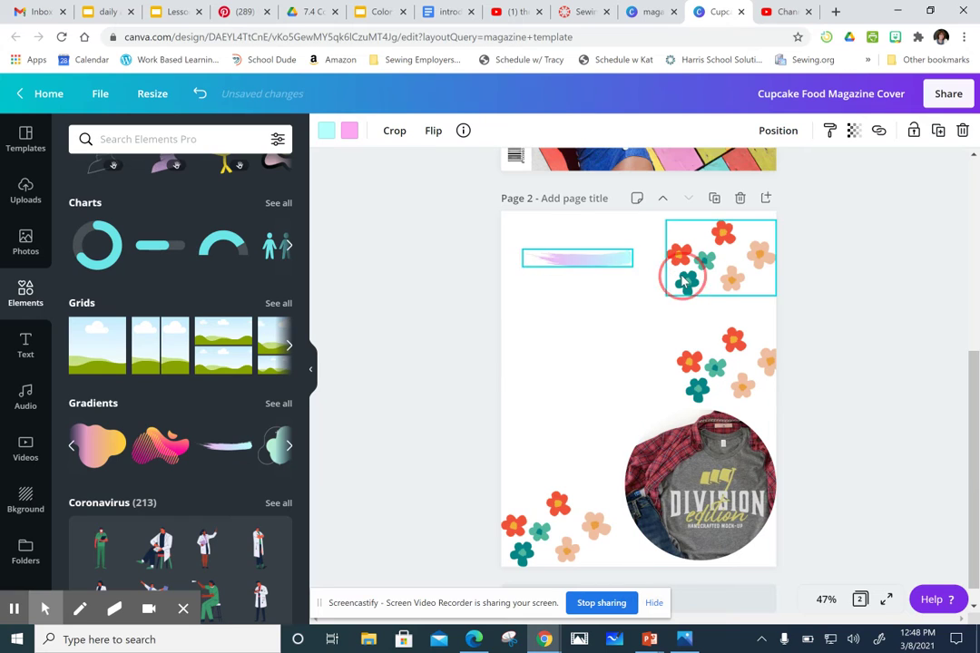
{"action": "key", "text": "Delete"}
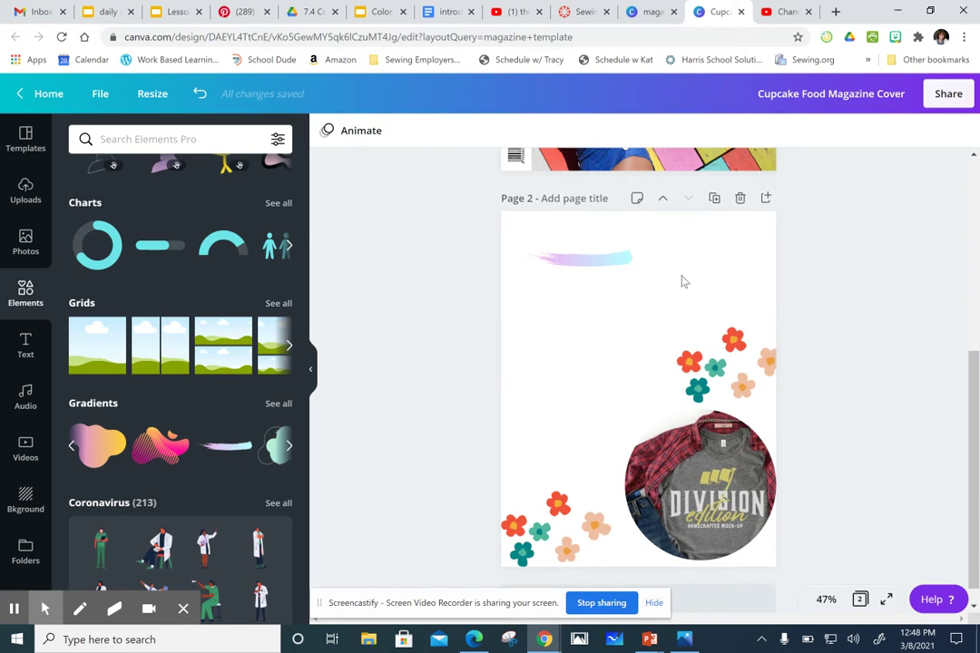
{"action": "left_click", "coordinate": [600, 263]}
{"action": "left_click_drag", "start_coordinate": [657, 274], "coordinate": [779, 305]}
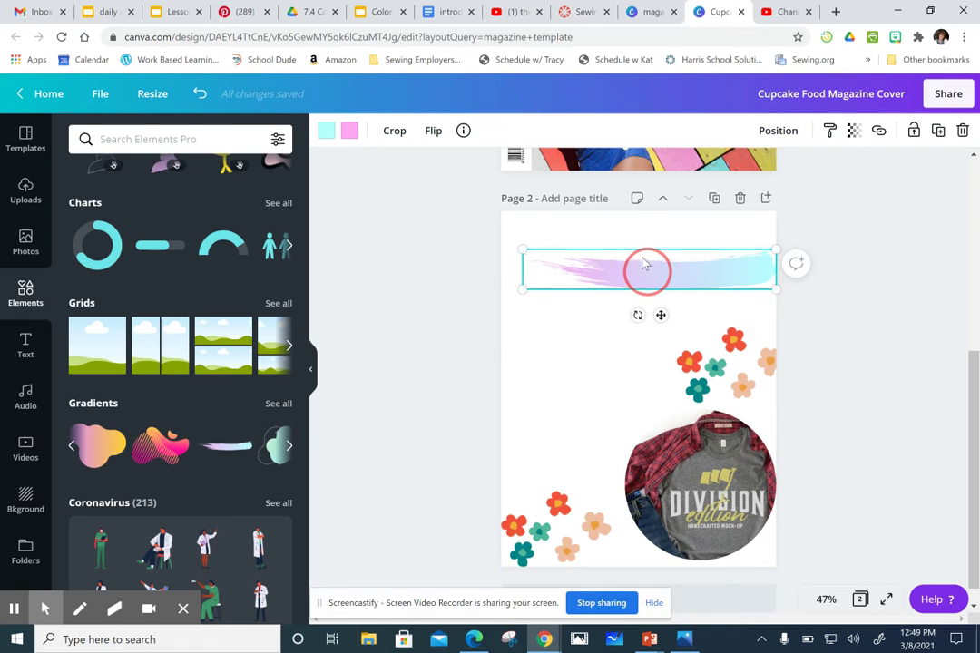
{"action": "left_click_drag", "start_coordinate": [642, 263], "coordinate": [632, 238]}
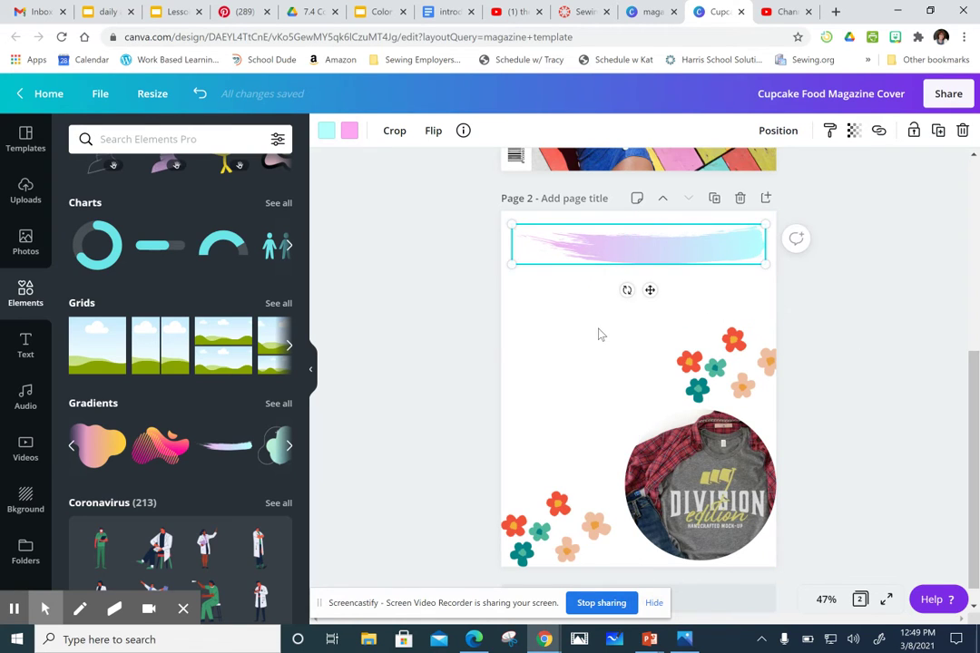
{"action": "left_click", "coordinate": [597, 337]}
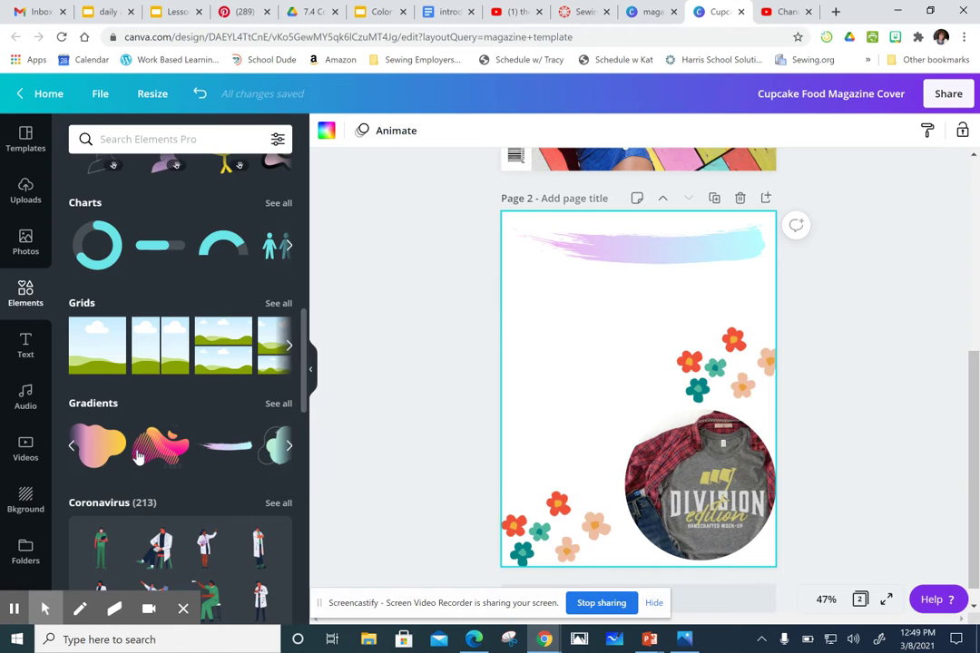
{"action": "scroll", "coordinate": [146, 458], "scroll_direction": "down", "scroll_amount": 6}
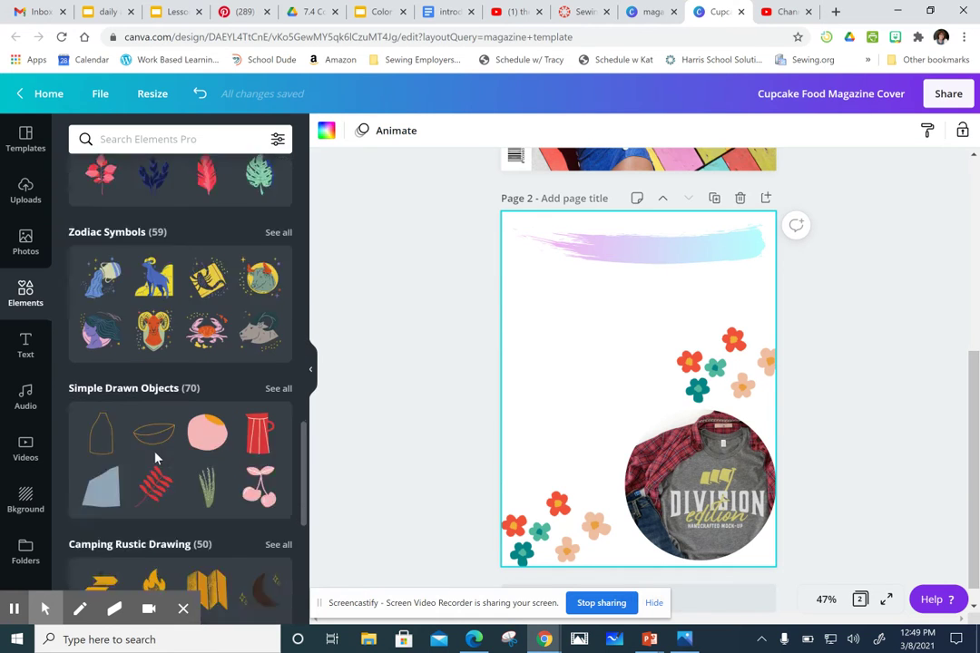
{"action": "scroll", "coordinate": [159, 460], "scroll_direction": "down", "scroll_amount": 5}
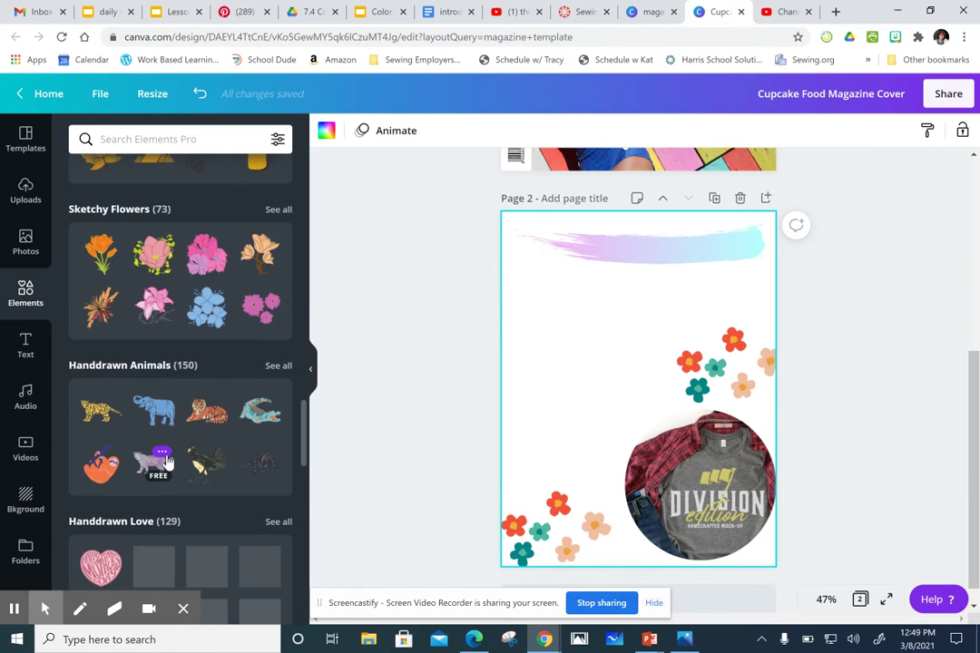
Step: Add a heading text to page 2 and place it over the brush stroke at the top
{"action": "left_click", "coordinate": [25, 347]}
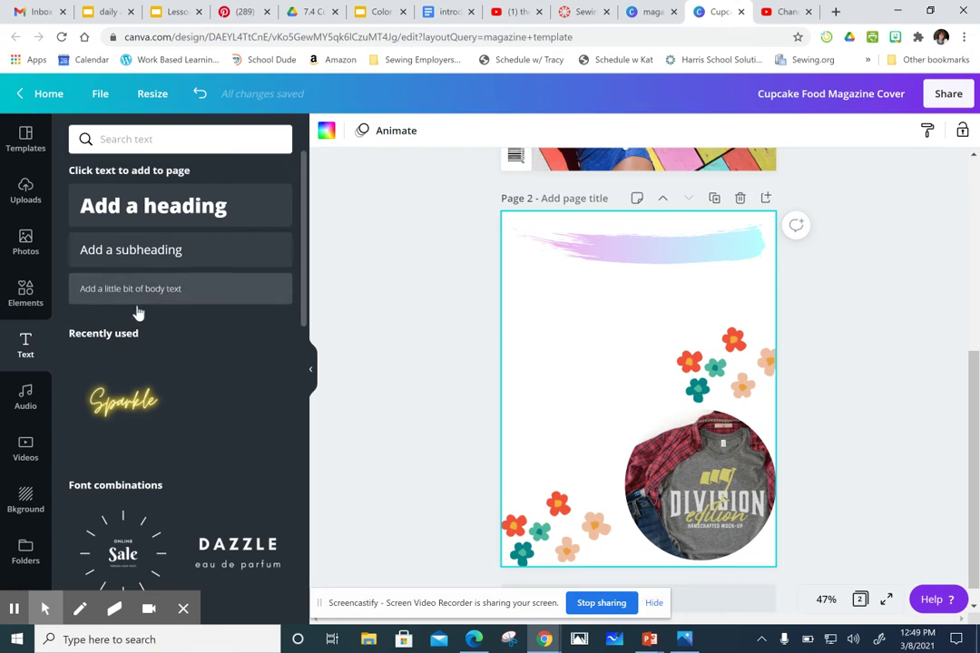
{"action": "left_click", "coordinate": [121, 205]}
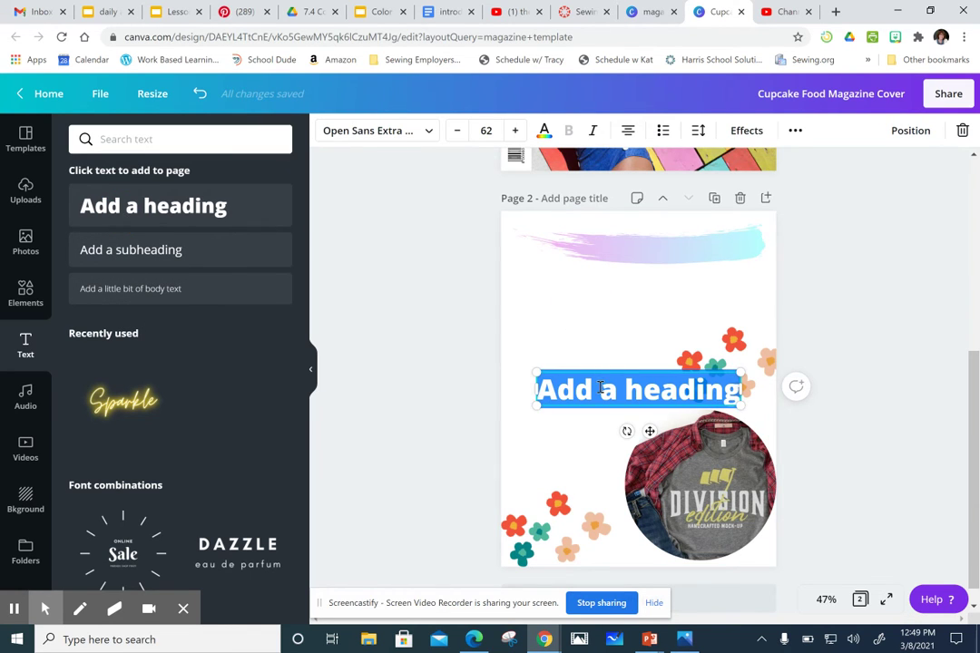
{"action": "double_click", "coordinate": [603, 389]}
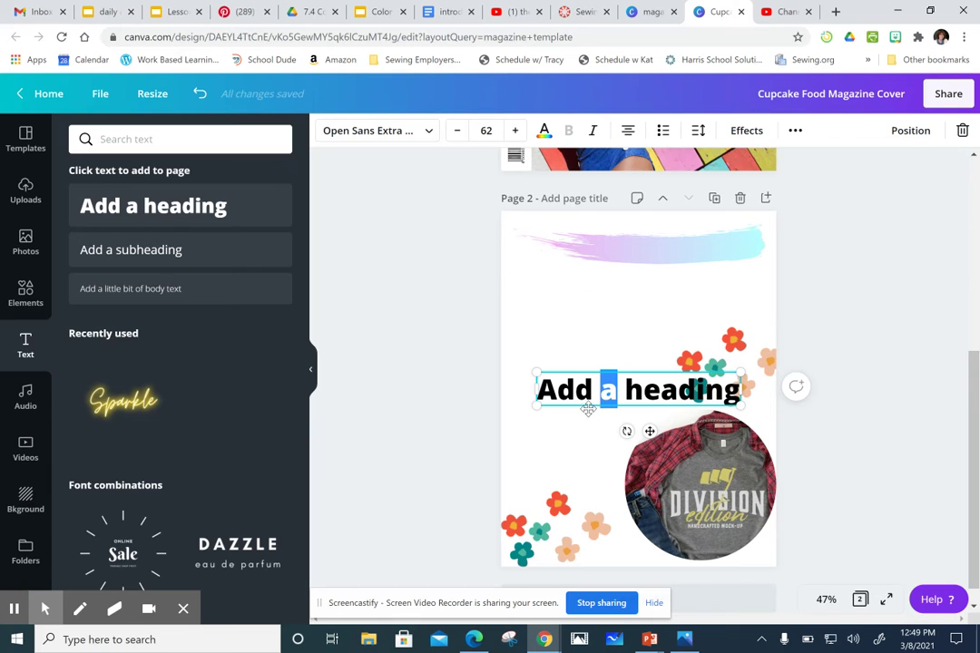
{"action": "left_click_drag", "start_coordinate": [587, 406], "coordinate": [738, 251]}
Step: Replace the placeholder text of the heading over the brush stroke with "Triadic Color"
{"action": "left_click", "coordinate": [553, 256]}
{"action": "double_click", "coordinate": [550, 247]}
{"action": "left_click", "coordinate": [543, 247]}
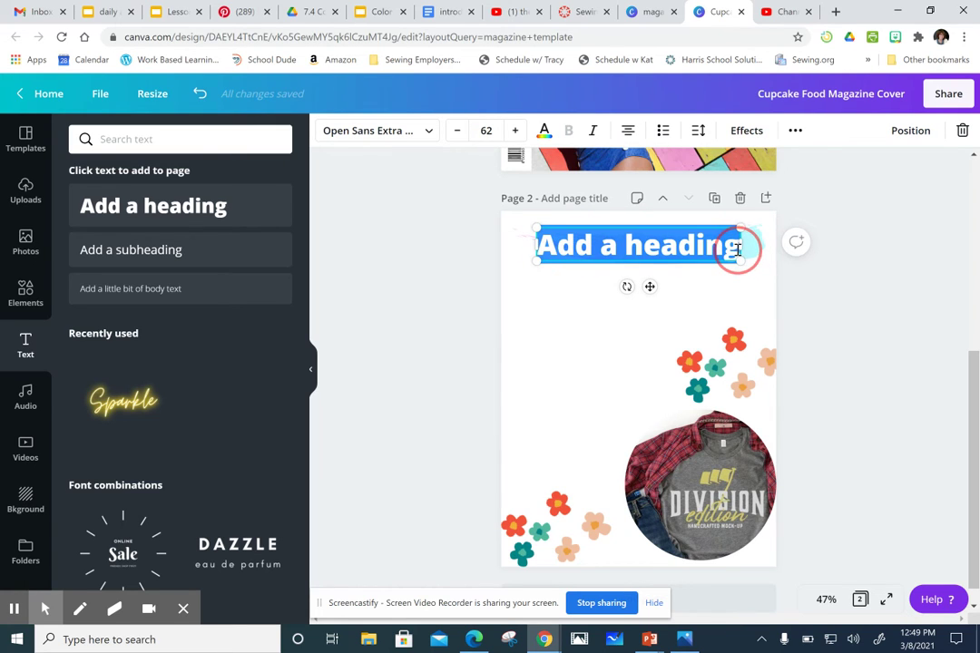
{"action": "type", "text": "Mon"}
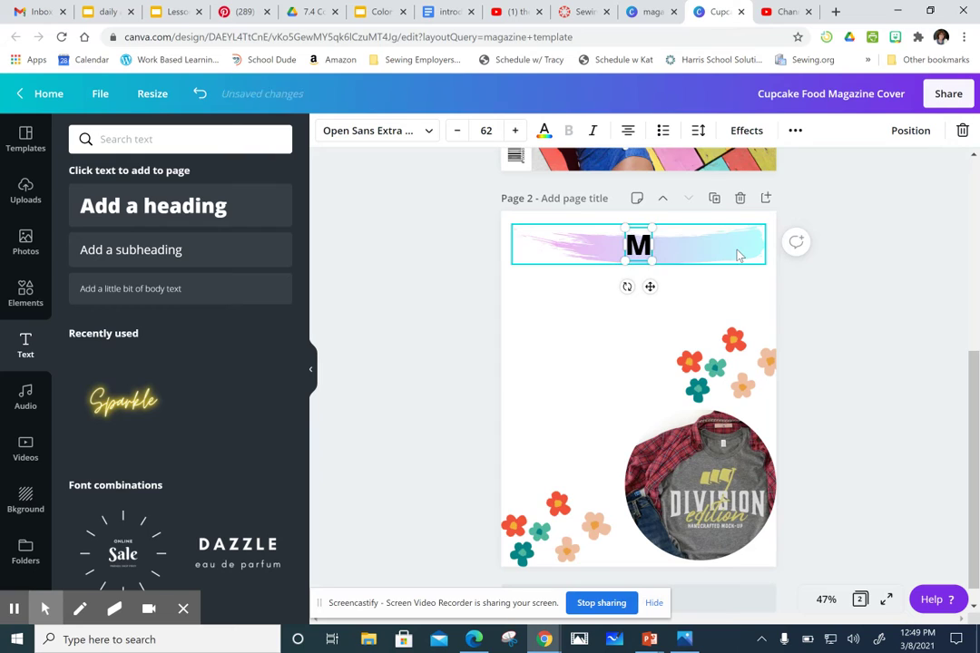
{"action": "key", "text": "BackSpace"}
{"action": "key", "text": "BackSpace"}
{"action": "key", "text": "BackSpace"}
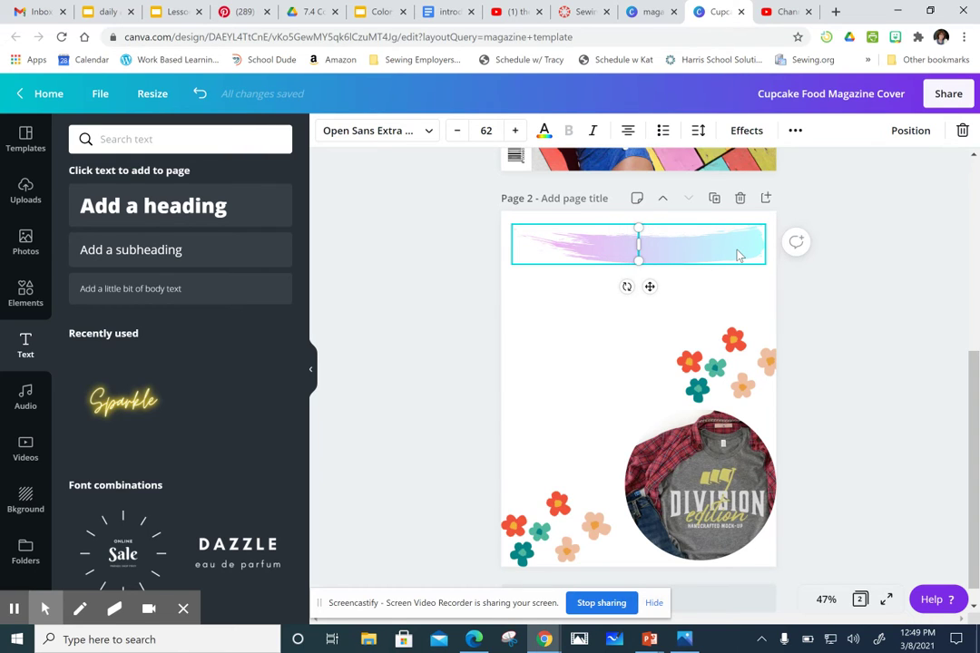
{"action": "type", "text": "Triadic"}
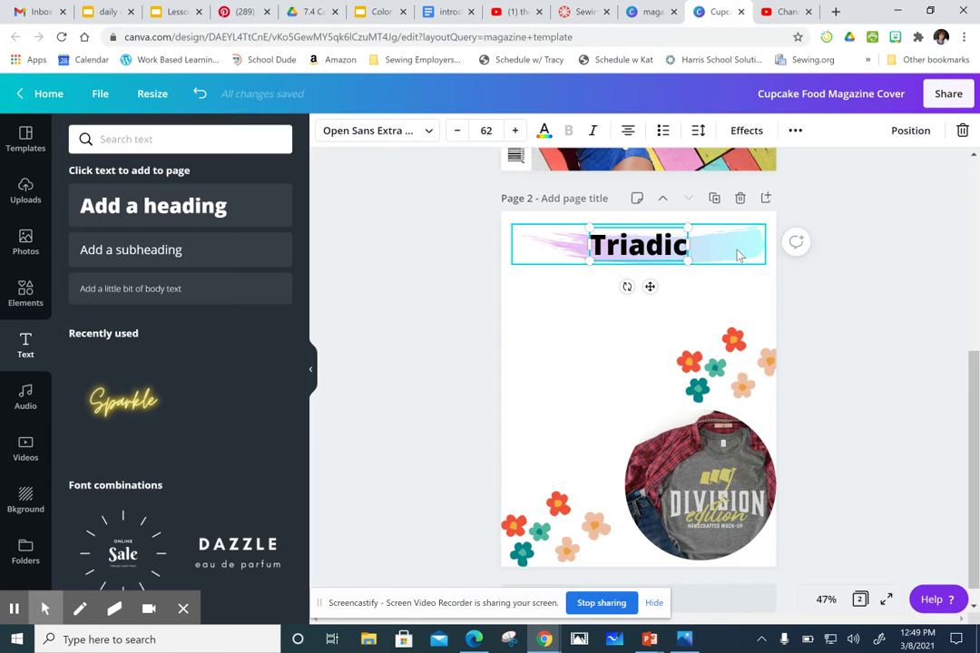
{"action": "type", "text": " Color"}
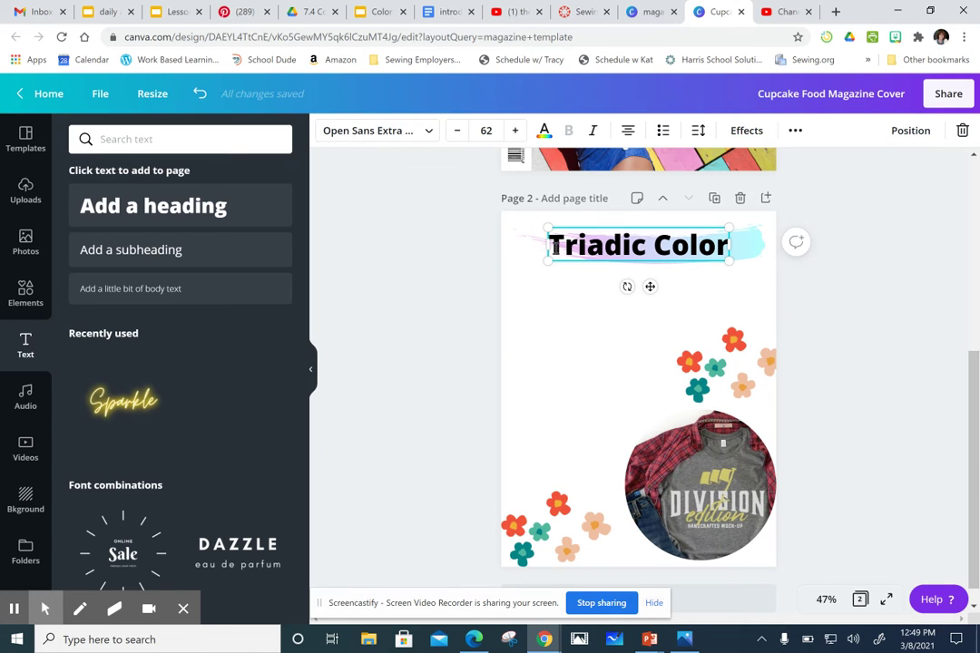
Step: Change the font of the "Triadic Color" heading to Findel
{"action": "left_click_drag", "start_coordinate": [554, 245], "coordinate": [634, 244]}
{"action": "left_click", "coordinate": [642, 252]}
{"action": "left_click", "coordinate": [429, 132]}
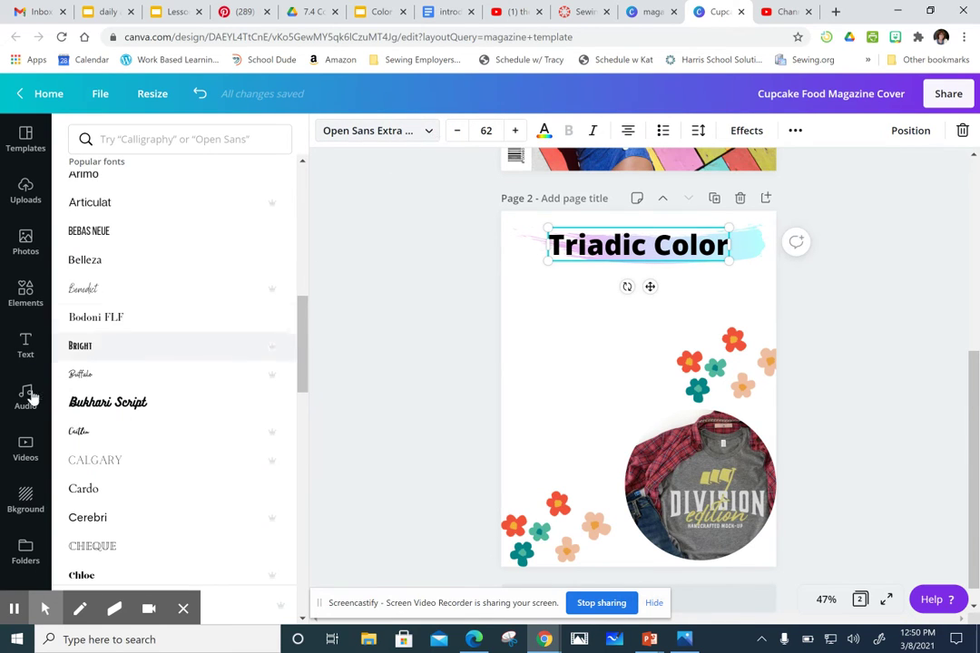
{"action": "scroll", "coordinate": [132, 426], "scroll_direction": "down", "scroll_amount": 2}
{"action": "scroll", "coordinate": [141, 408], "scroll_direction": "down", "scroll_amount": 1}
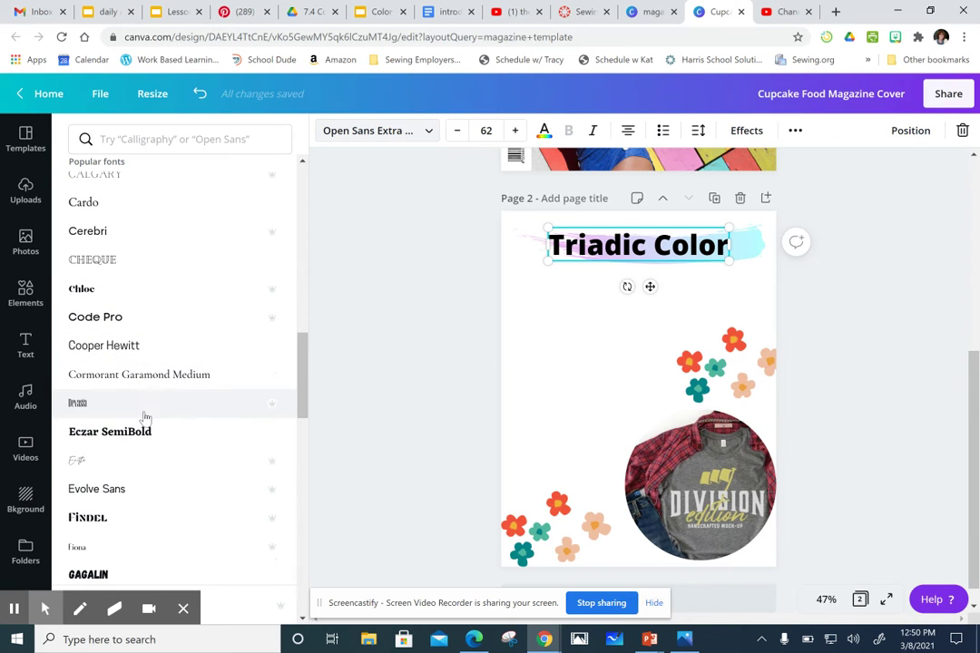
{"action": "scroll", "coordinate": [143, 487], "scroll_direction": "down", "scroll_amount": 1}
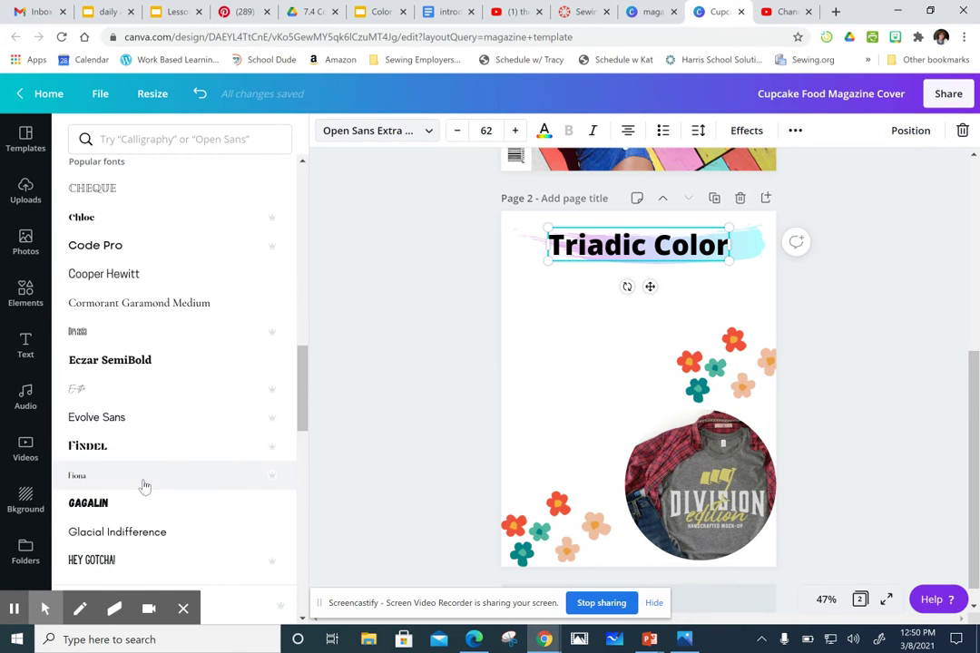
{"action": "left_click", "coordinate": [96, 454]}
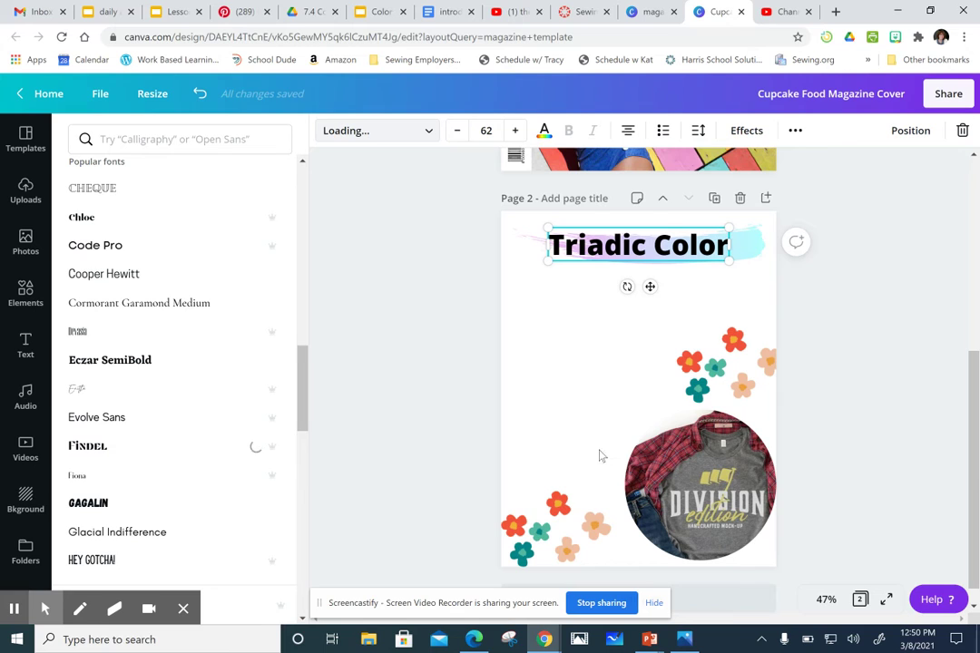
{"action": "left_click", "coordinate": [609, 397]}
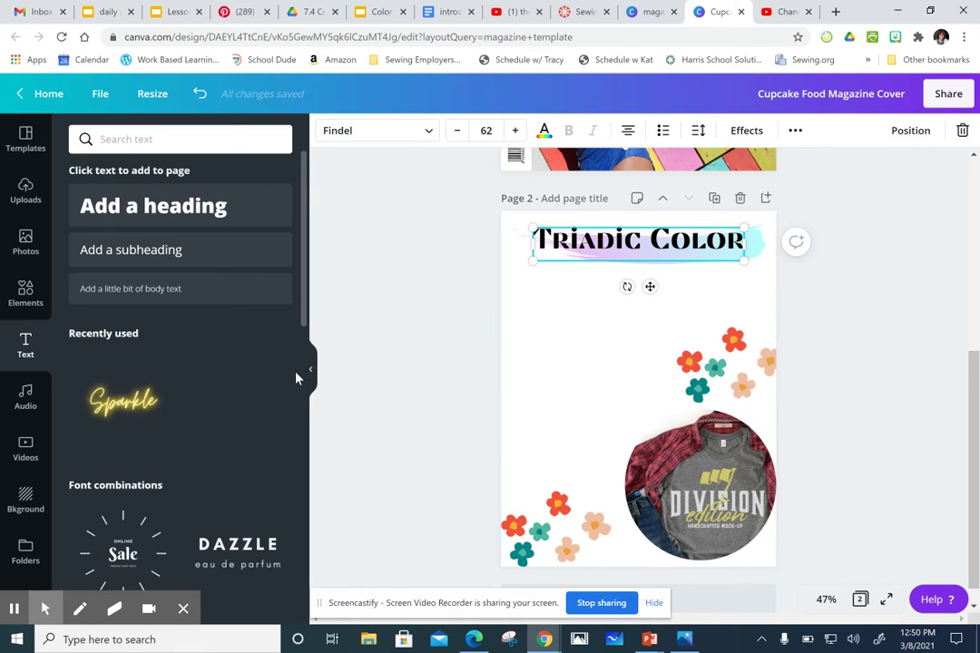
Step: Add the pink "Sweet" text style to page 2, change its wording to "Triadic" and widen the text box to fit one line
{"action": "scroll", "coordinate": [192, 455], "scroll_direction": "down", "scroll_amount": 3}
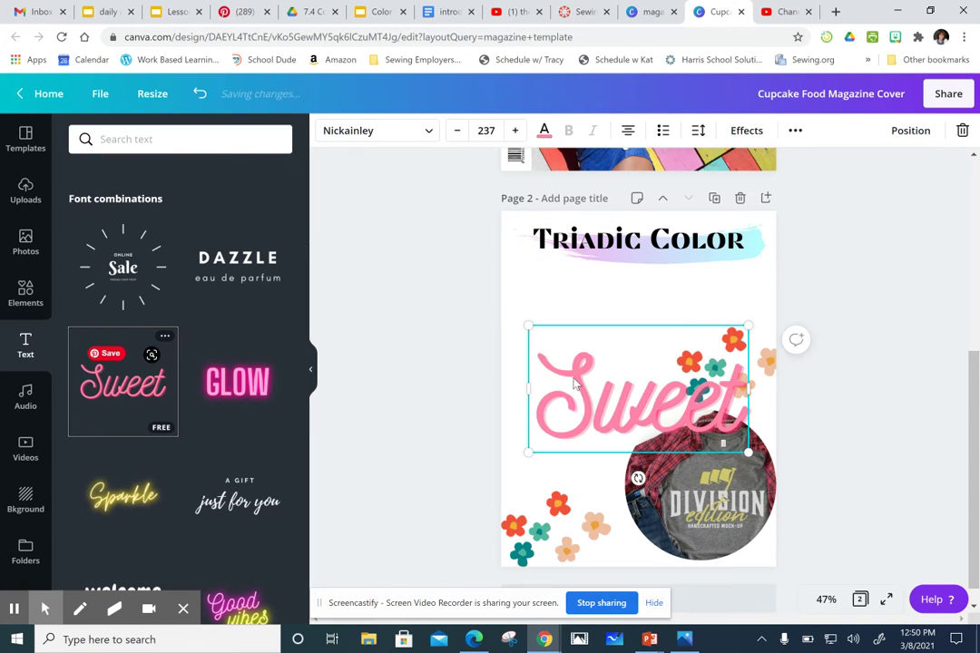
{"action": "left_click_drag", "start_coordinate": [585, 385], "coordinate": [571, 335]}
{"action": "double_click", "coordinate": [561, 373]}
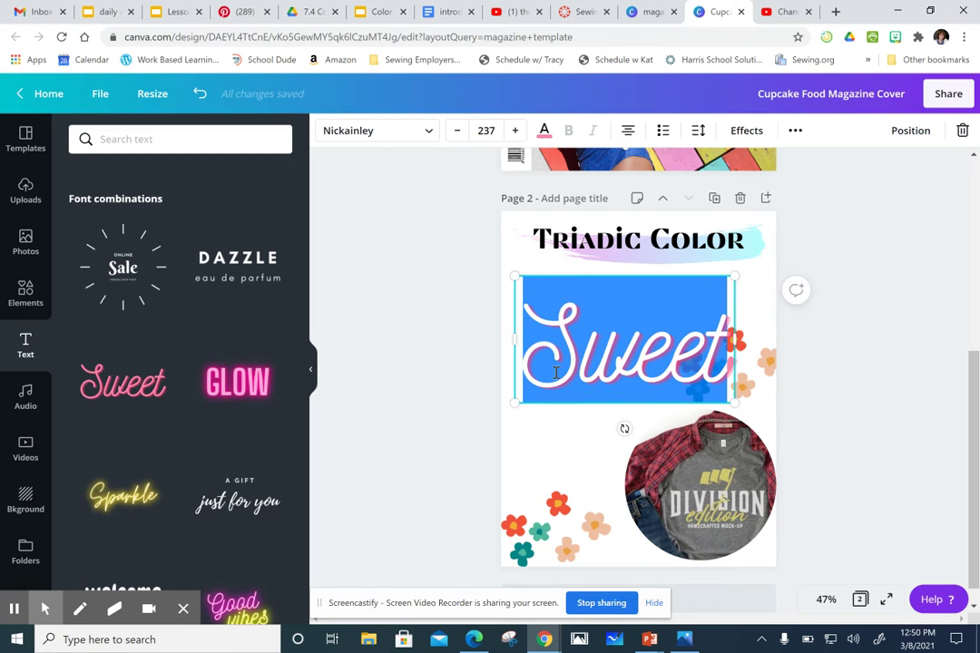
{"action": "type", "text": "Triadic"}
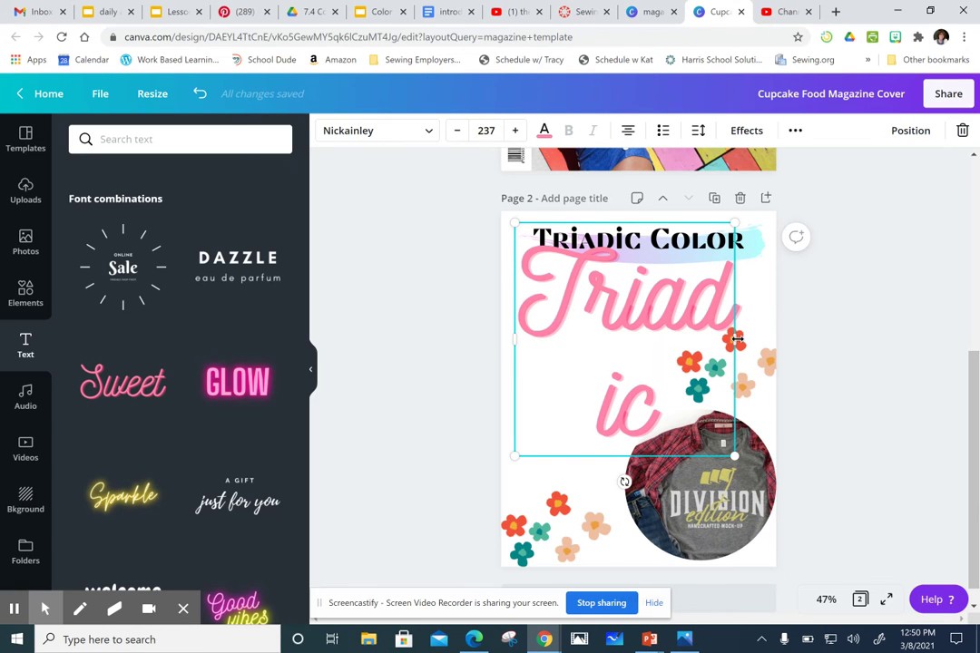
{"action": "left_click_drag", "start_coordinate": [826, 334], "coordinate": [826, 331]}
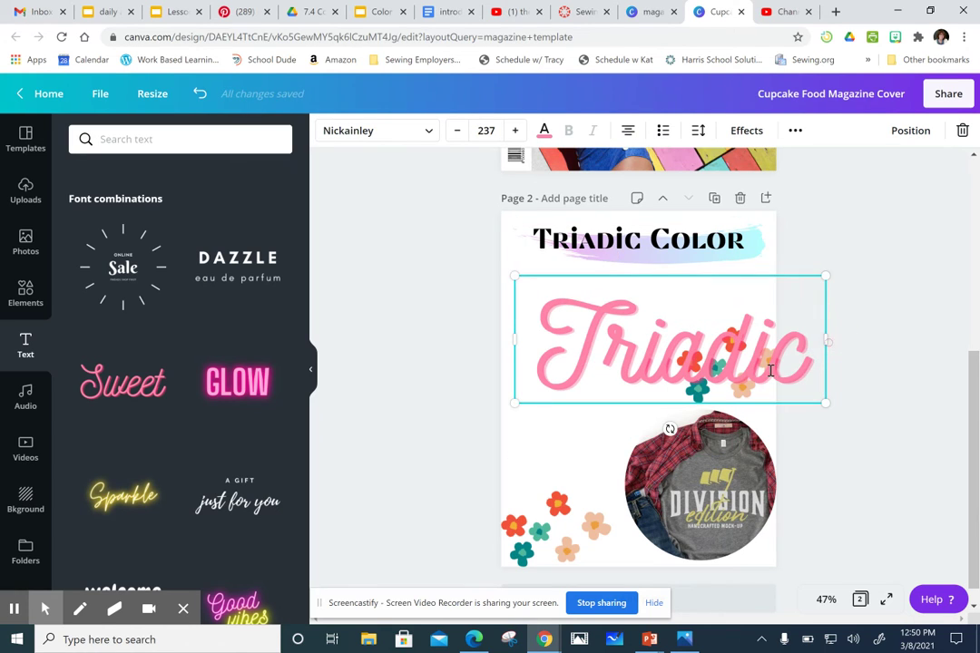
Step: Delete the black "Triadic Color" heading from the brush stroke
{"action": "left_click", "coordinate": [644, 258]}
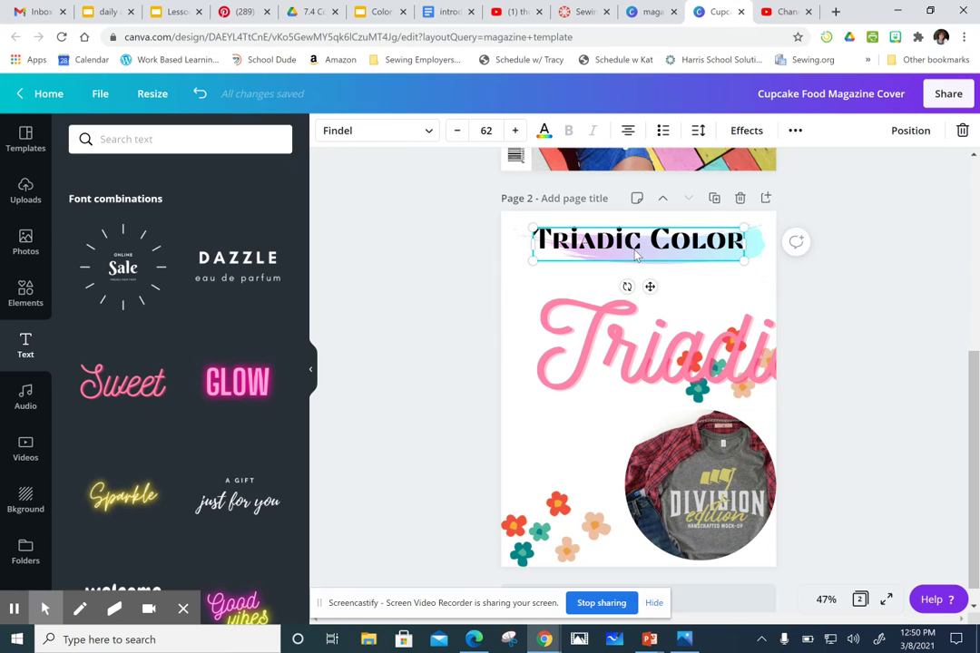
{"action": "key", "text": "Delete"}
{"action": "left_click", "coordinate": [634, 254]}
Step: Set the pink "Triadic" text to font size 64 and place it over the brush stroke at the top of page 2
{"action": "left_click", "coordinate": [672, 322]}
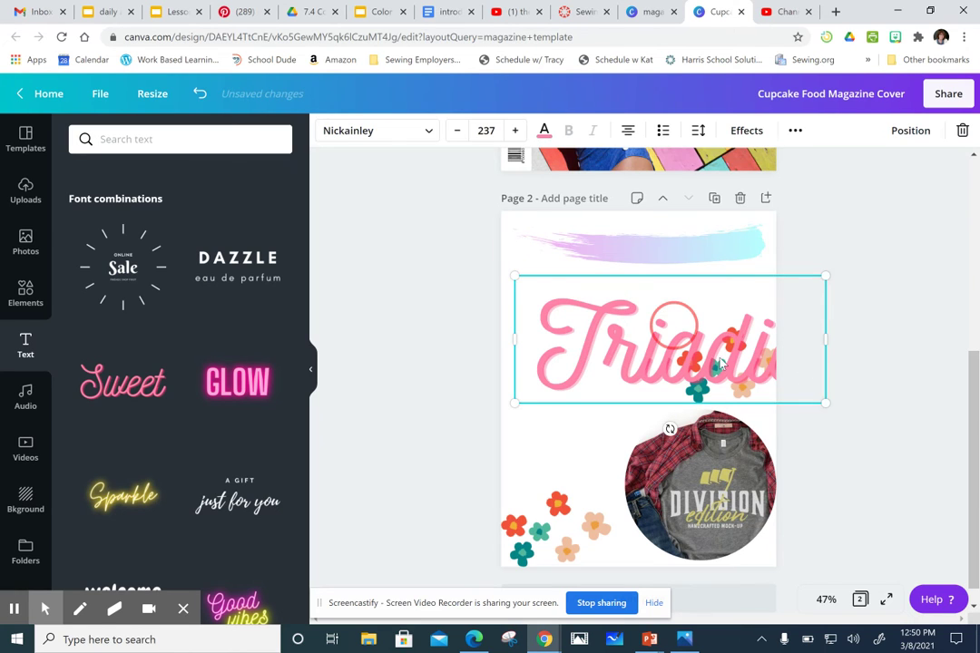
{"action": "left_click_drag", "start_coordinate": [574, 358], "coordinate": [536, 324]}
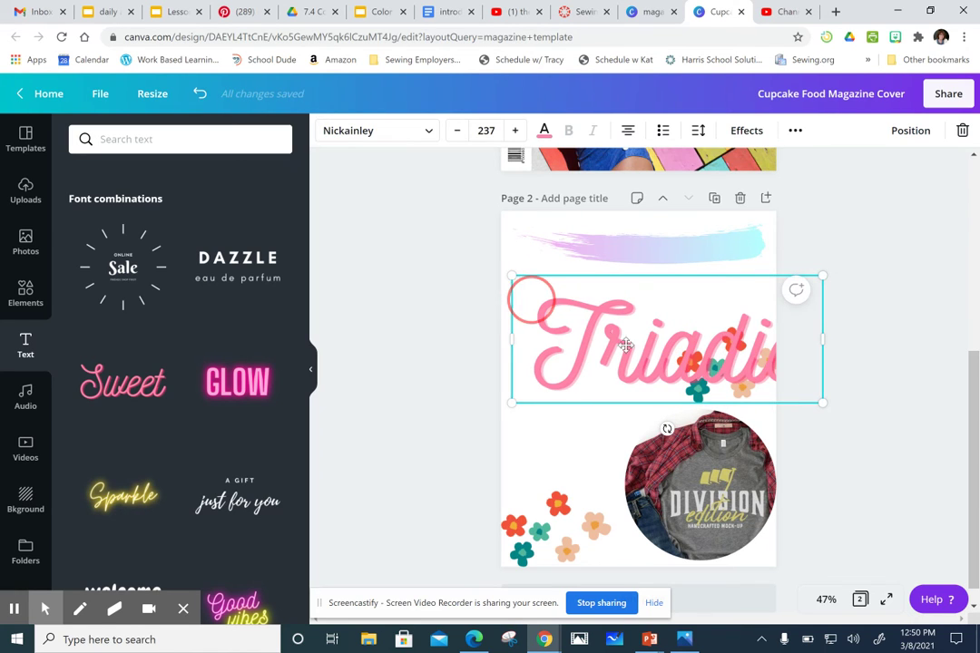
{"action": "left_click_drag", "start_coordinate": [625, 345], "coordinate": [536, 278]}
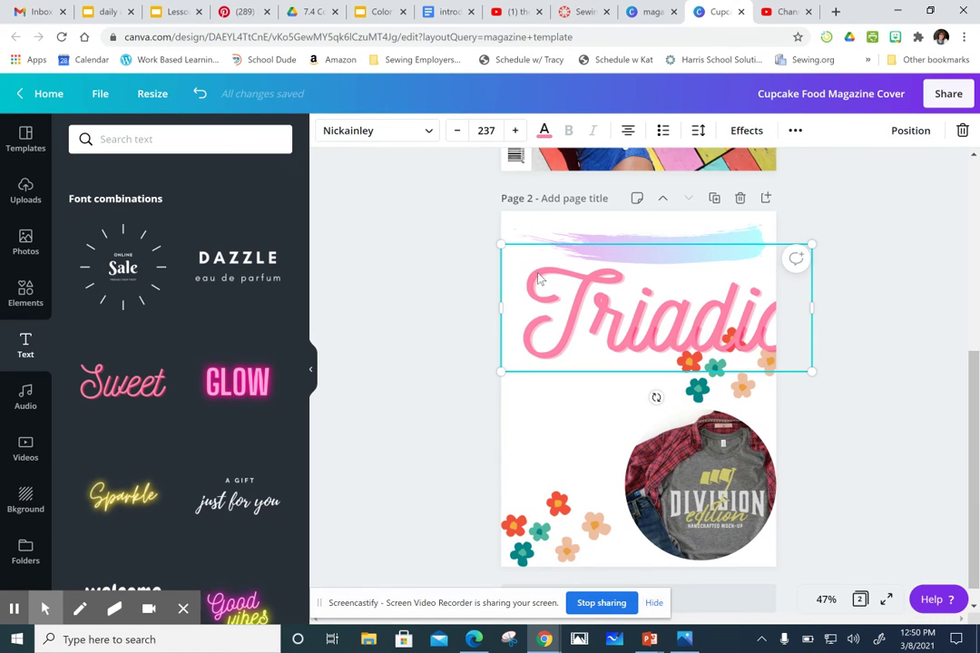
{"action": "left_click", "coordinate": [489, 130]}
{"action": "scroll", "coordinate": [496, 426], "scroll_direction": "down", "scroll_amount": 2}
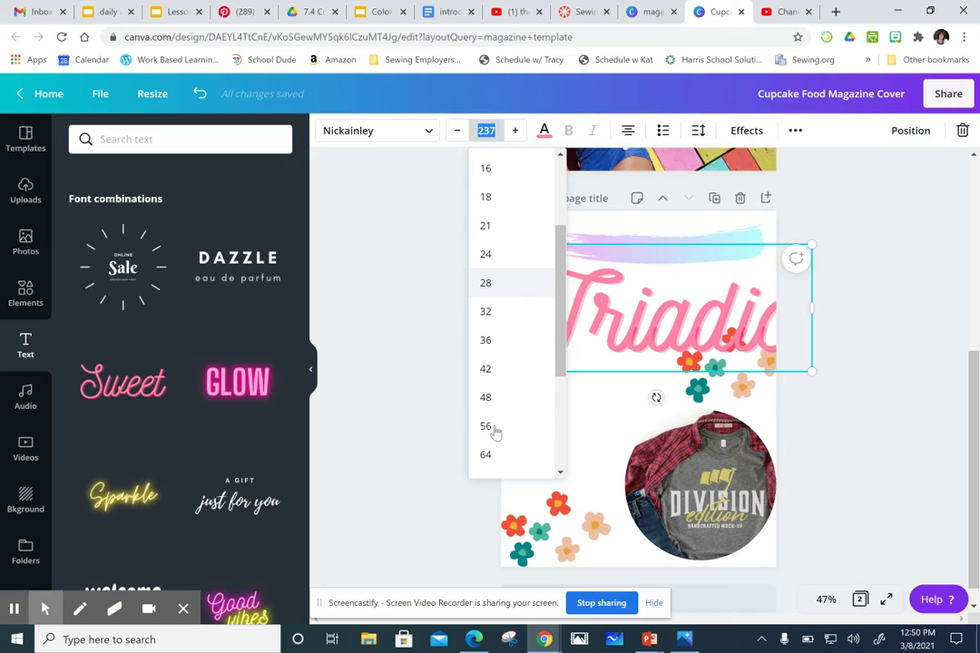
{"action": "left_click", "coordinate": [485, 454]}
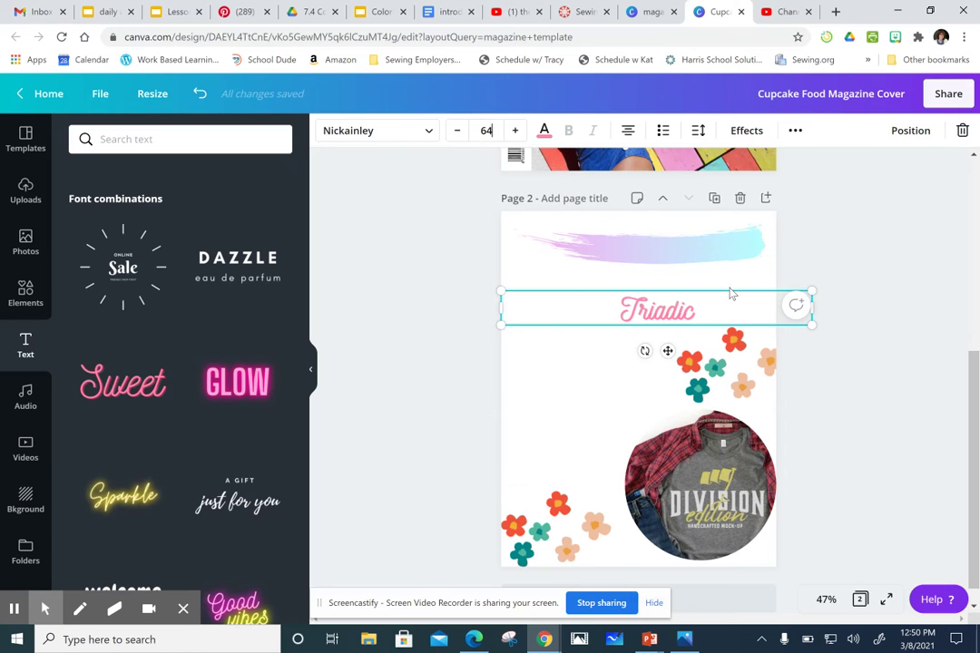
{"action": "mouse_move", "coordinate": [699, 275]}
{"action": "left_mouse_down"}
{"action": "mouse_move", "coordinate": [641, 271]}
{"action": "mouse_move", "coordinate": [640, 252]}
{"action": "left_mouse_up"}
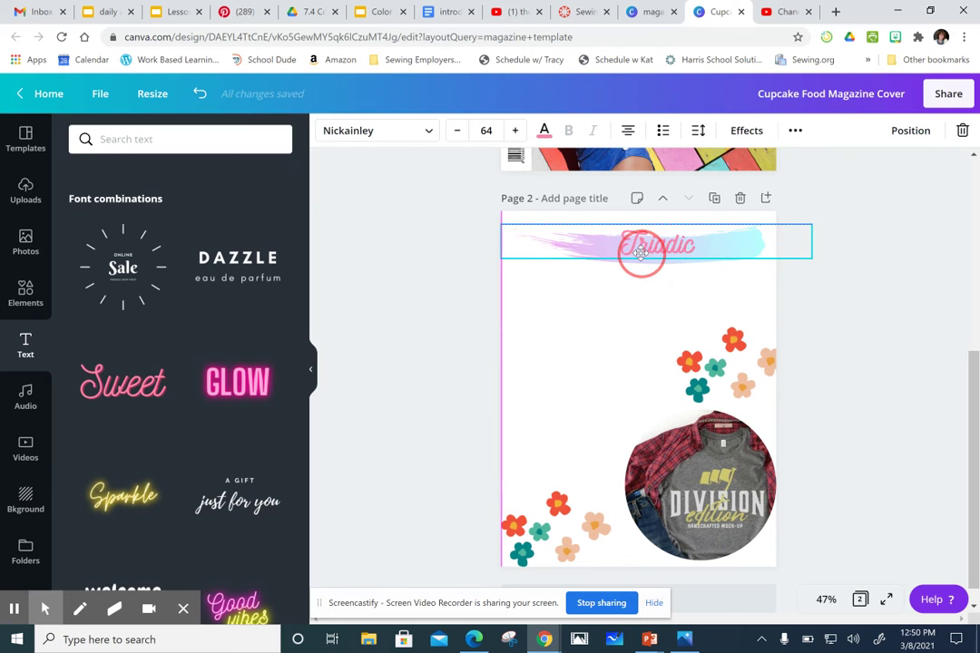
{"action": "left_click", "coordinate": [620, 353]}
{"action": "scroll", "coordinate": [169, 437], "scroll_direction": "down", "scroll_amount": 3}
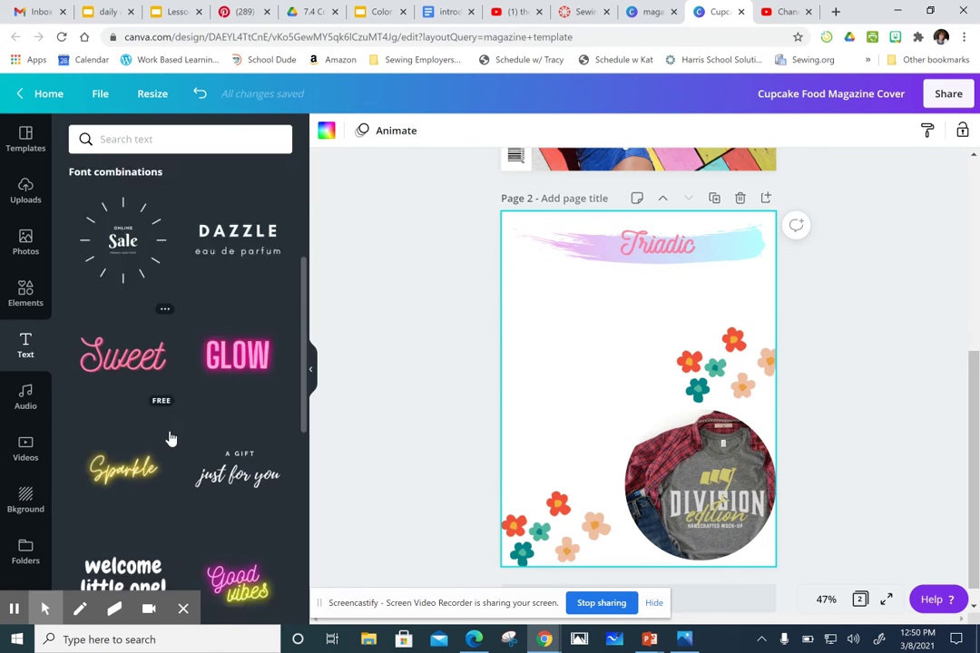
{"action": "scroll", "coordinate": [169, 437], "scroll_direction": "down", "scroll_amount": 2}
{"action": "scroll", "coordinate": [158, 402], "scroll_direction": "down", "scroll_amount": 2}
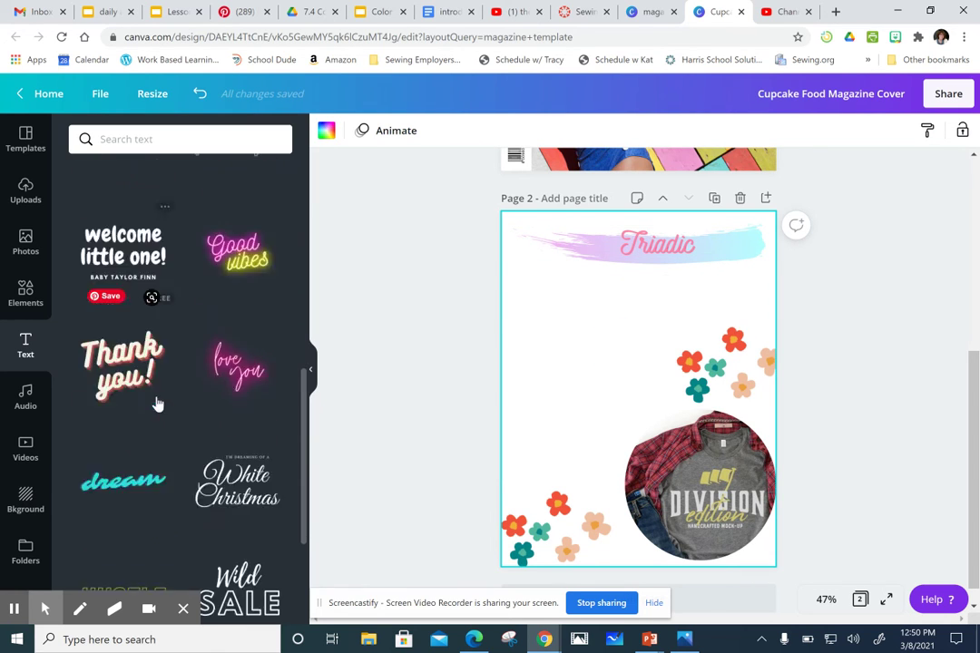
{"action": "scroll", "coordinate": [167, 447], "scroll_direction": "down", "scroll_amount": 5}
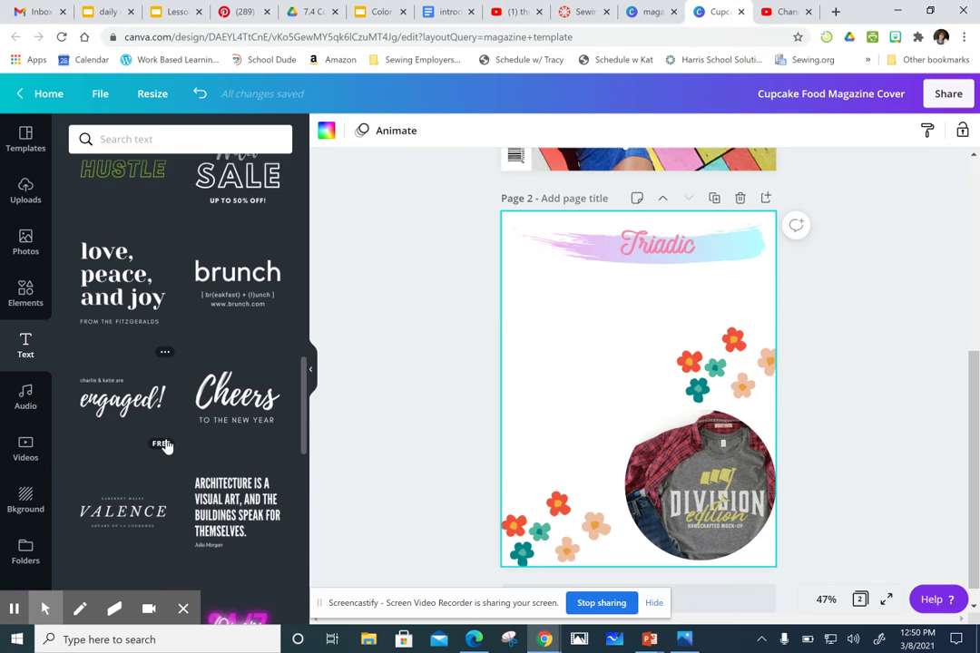
{"action": "scroll", "coordinate": [166, 445], "scroll_direction": "down", "scroll_amount": 2}
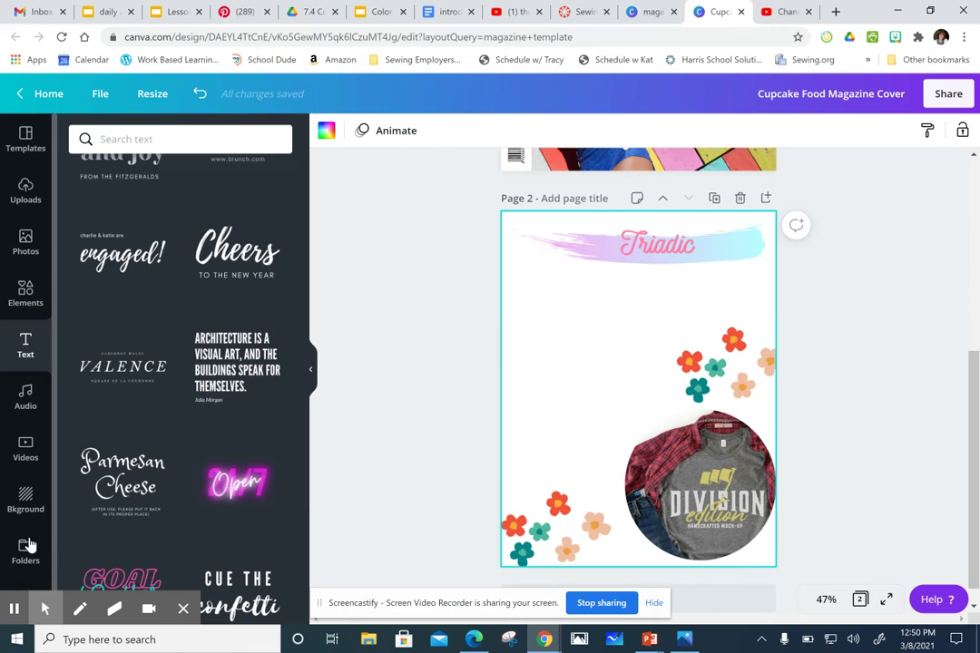
Step: Apply the pink rose floral pattern as the background of page 2
{"action": "left_click", "coordinate": [23, 501]}
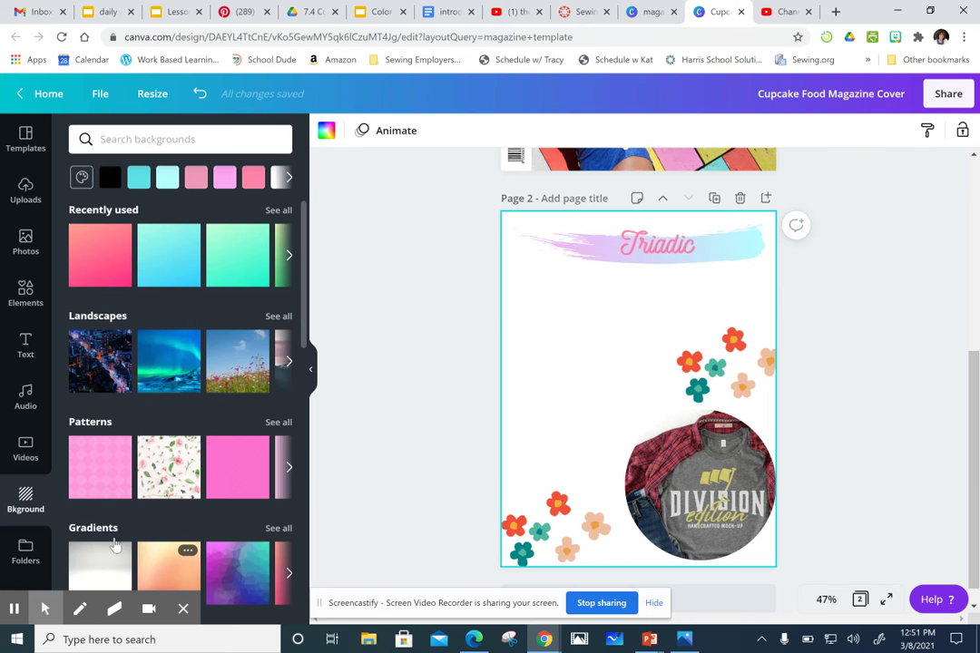
{"action": "left_click", "coordinate": [84, 573]}
{"action": "left_click", "coordinate": [162, 483]}
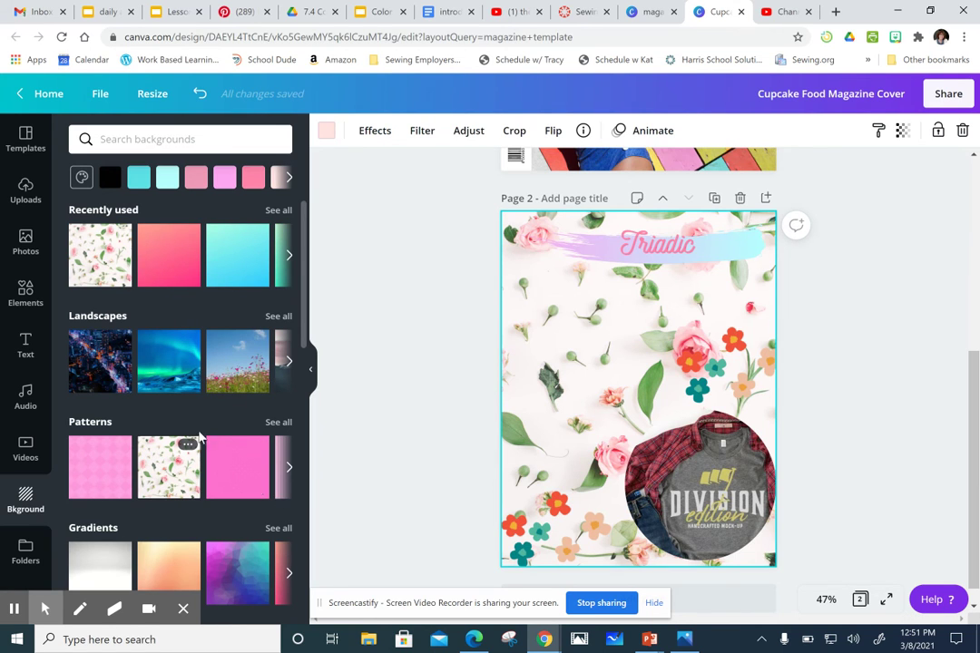
Step: Replace the floral background of page 2 with plain white
{"action": "left_click", "coordinate": [82, 178]}
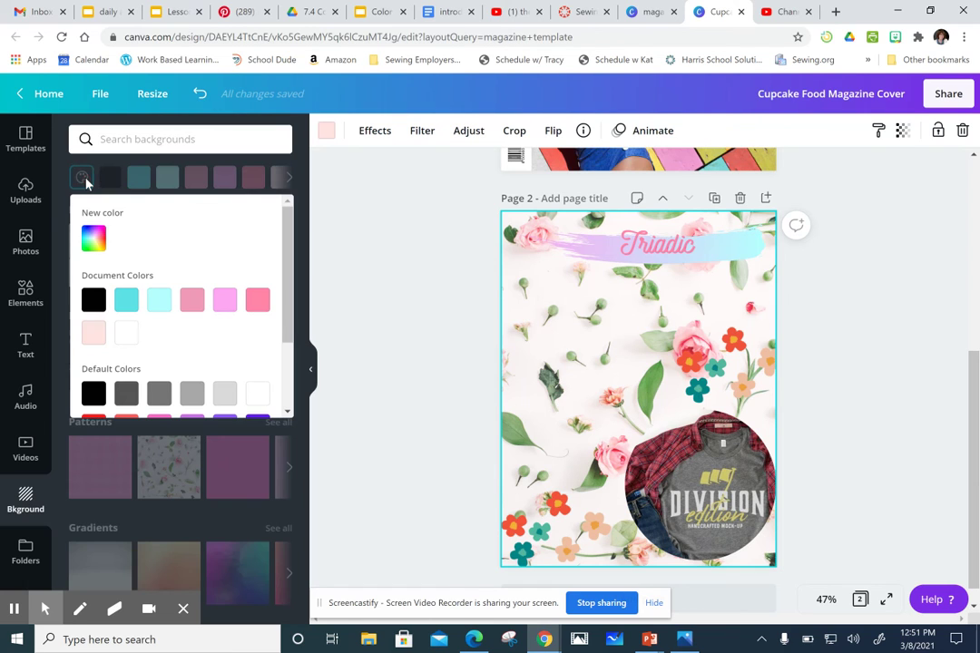
{"action": "left_click", "coordinate": [257, 394]}
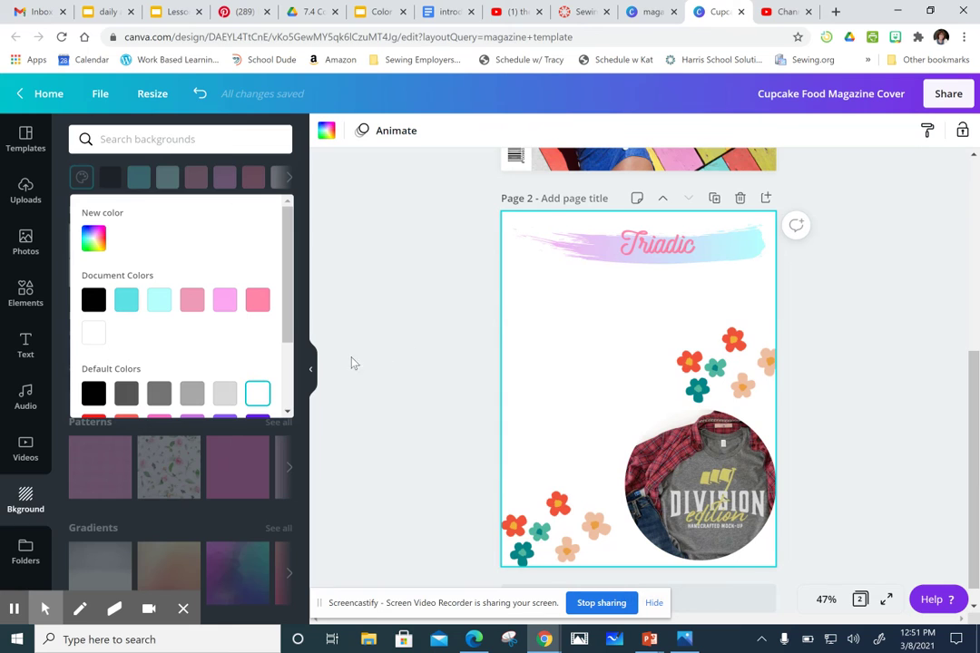
{"action": "left_click", "coordinate": [366, 317]}
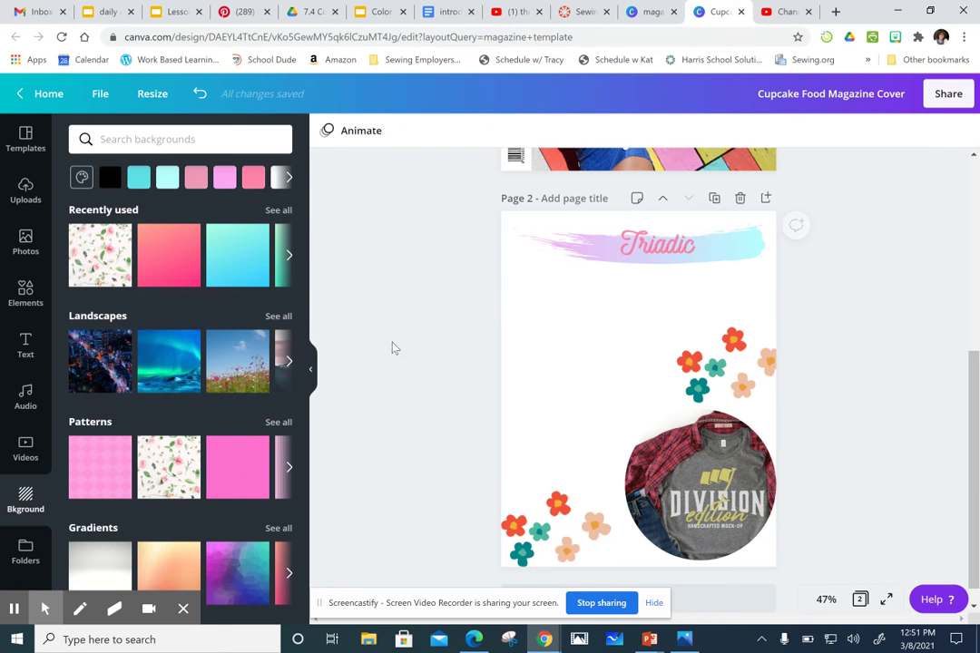
Step: Set the background of page 2 to the light aqua document color and check it beside the cover page
{"action": "left_click", "coordinate": [170, 181]}
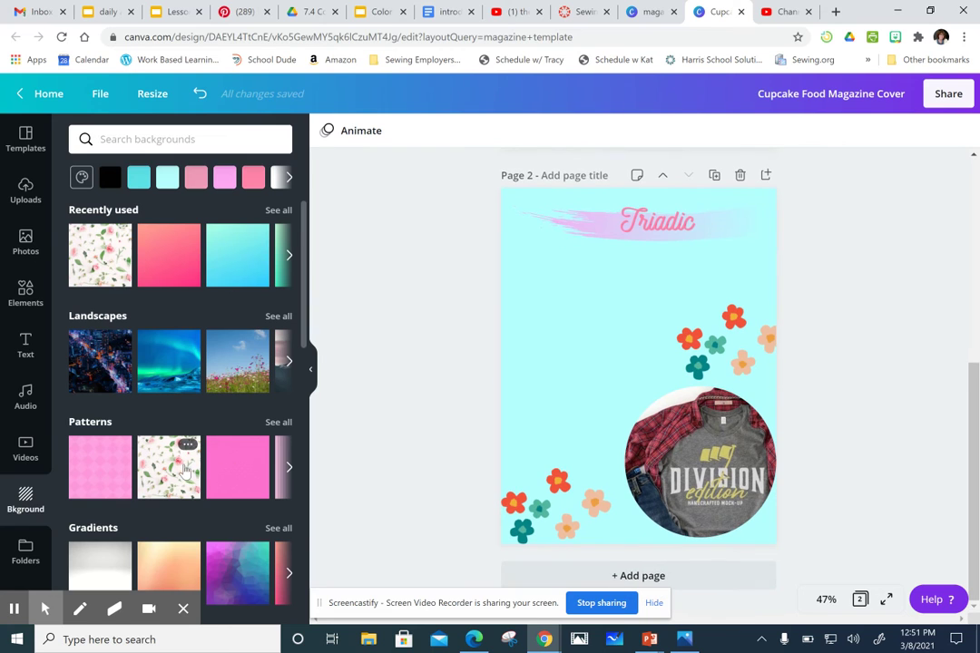
{"action": "scroll", "coordinate": [260, 452], "scroll_direction": "down", "scroll_amount": 2}
{"action": "scroll", "coordinate": [440, 440], "scroll_direction": "up", "scroll_amount": 3}
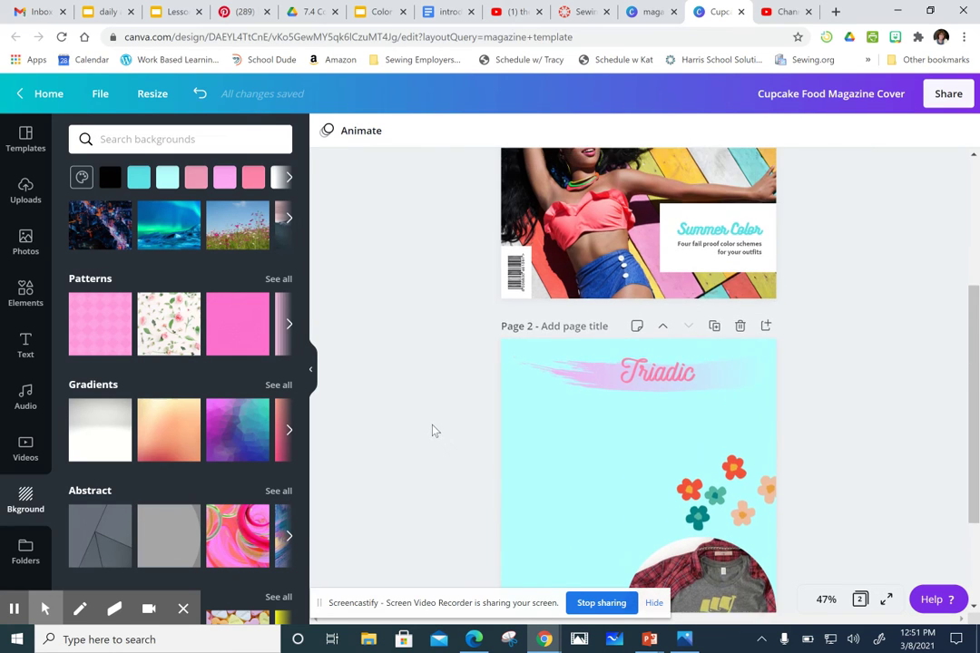
{"action": "scroll", "coordinate": [422, 428], "scroll_direction": "down", "scroll_amount": 2}
{"action": "scroll", "coordinate": [440, 434], "scroll_direction": "down", "scroll_amount": 1}
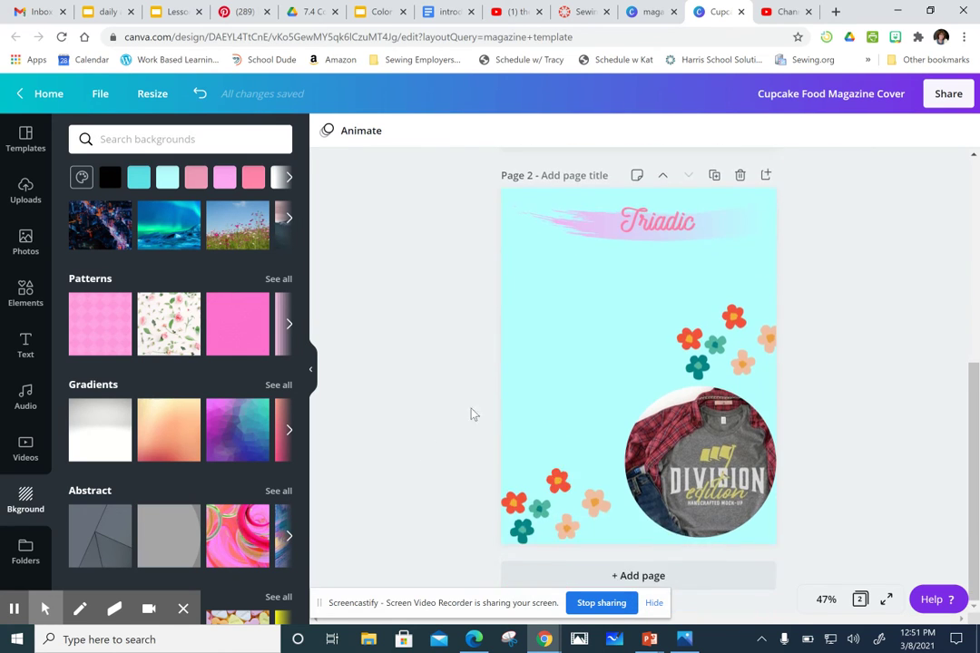
Step: Add a body text box to page 2 and enlarge it to font size 32.8
{"action": "left_click", "coordinate": [26, 352]}
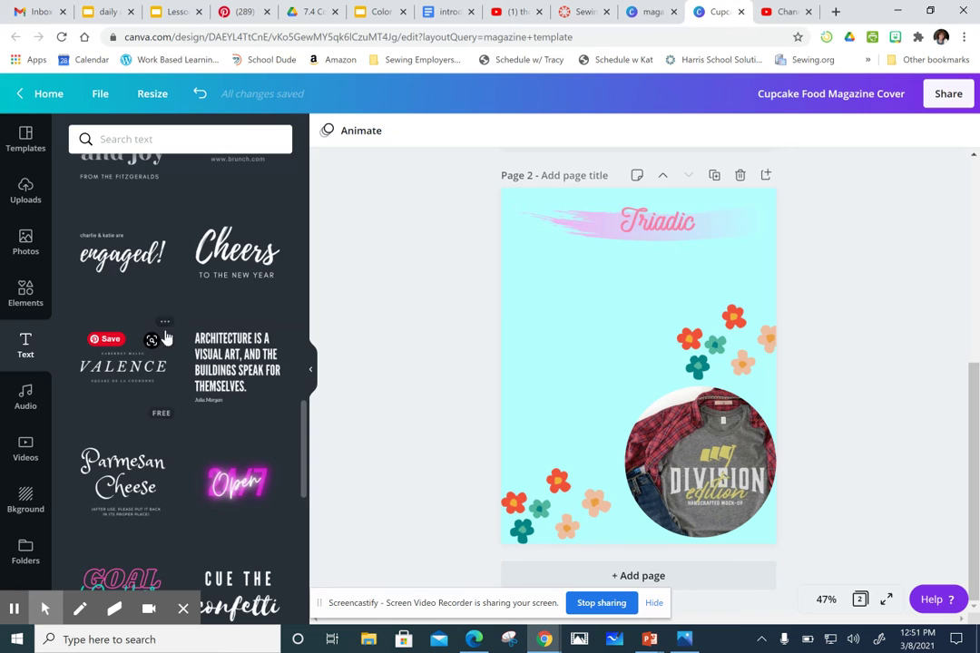
{"action": "scroll", "coordinate": [236, 272], "scroll_direction": "up", "scroll_amount": 5}
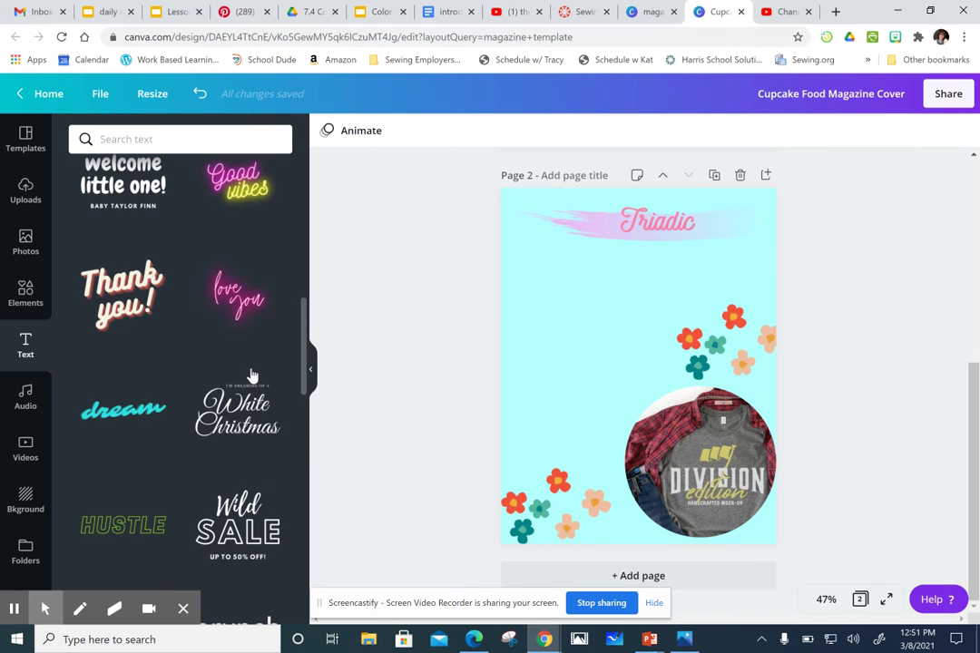
{"action": "scroll", "coordinate": [245, 372], "scroll_direction": "up", "scroll_amount": 6}
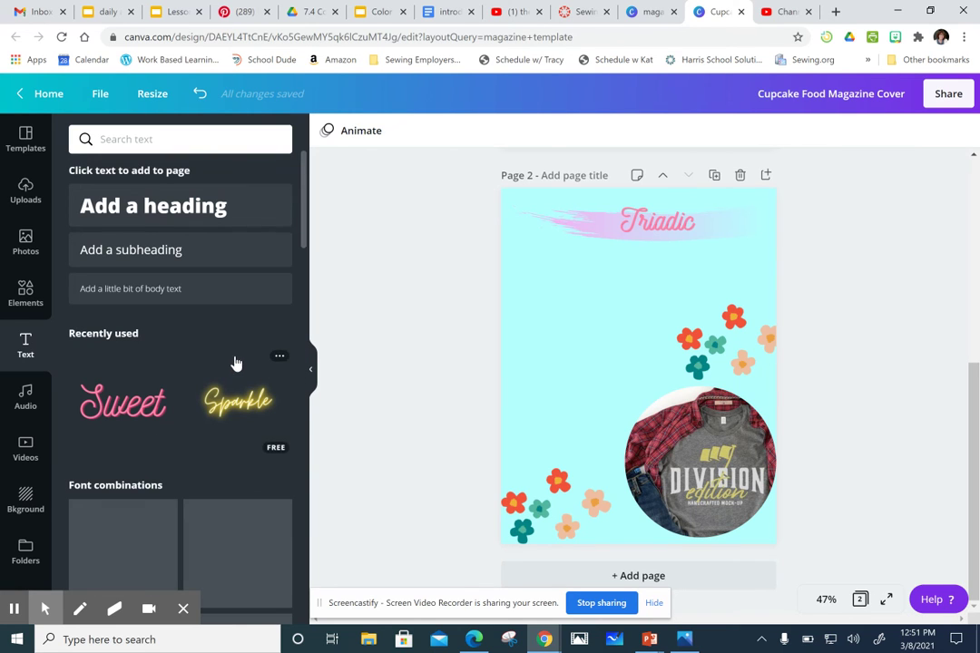
{"action": "left_click", "coordinate": [123, 299]}
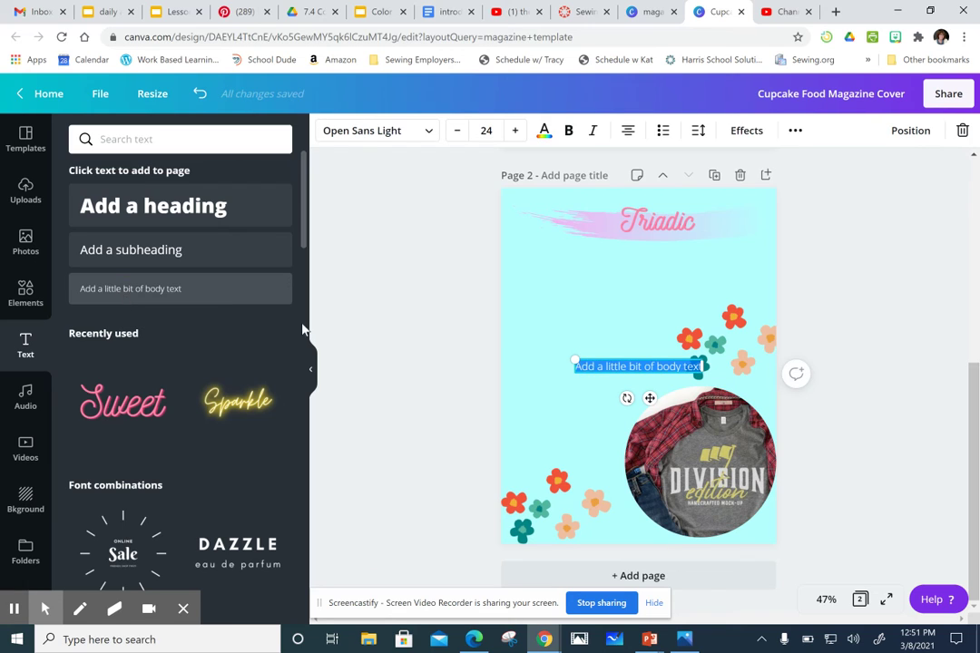
{"action": "left_click_drag", "start_coordinate": [574, 360], "coordinate": [560, 336]}
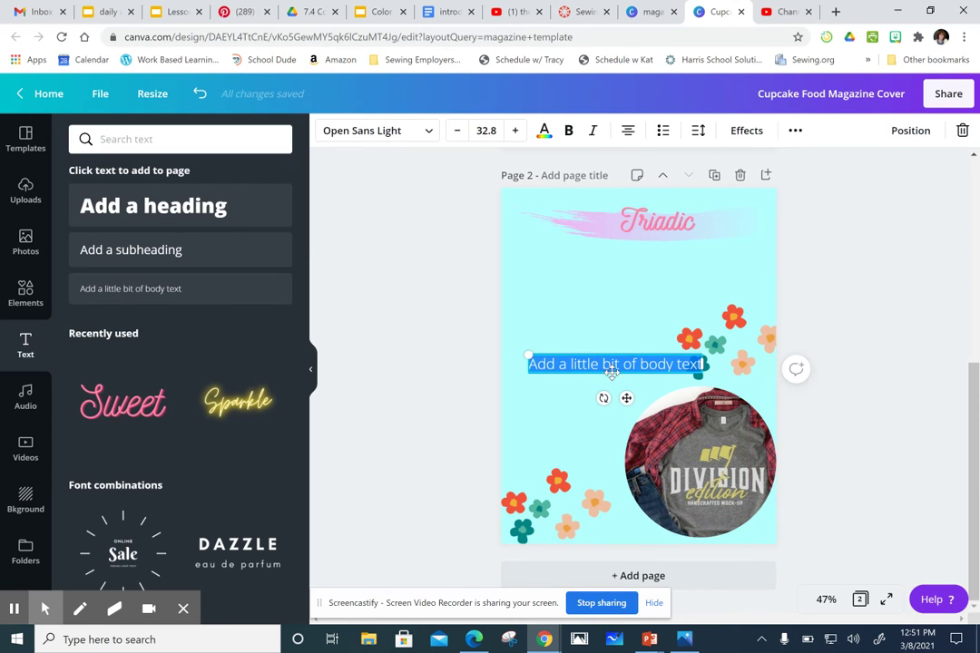
Step: Replace the placeholder body text with "This outfit is a great choice for a fall day."
{"action": "left_click", "coordinate": [612, 367]}
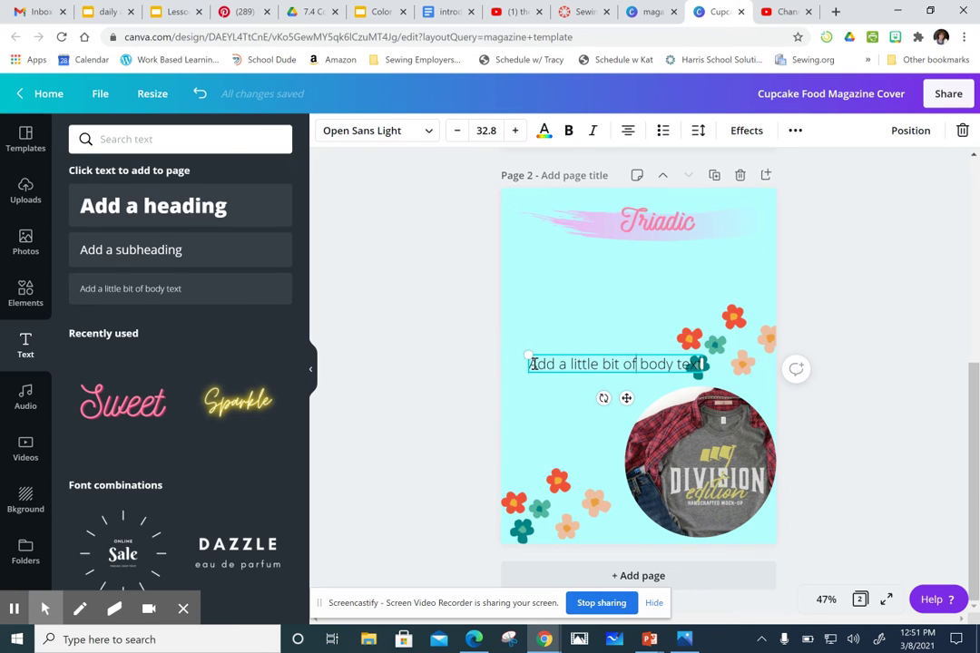
{"action": "left_click_drag", "start_coordinate": [532, 364], "coordinate": [702, 364]}
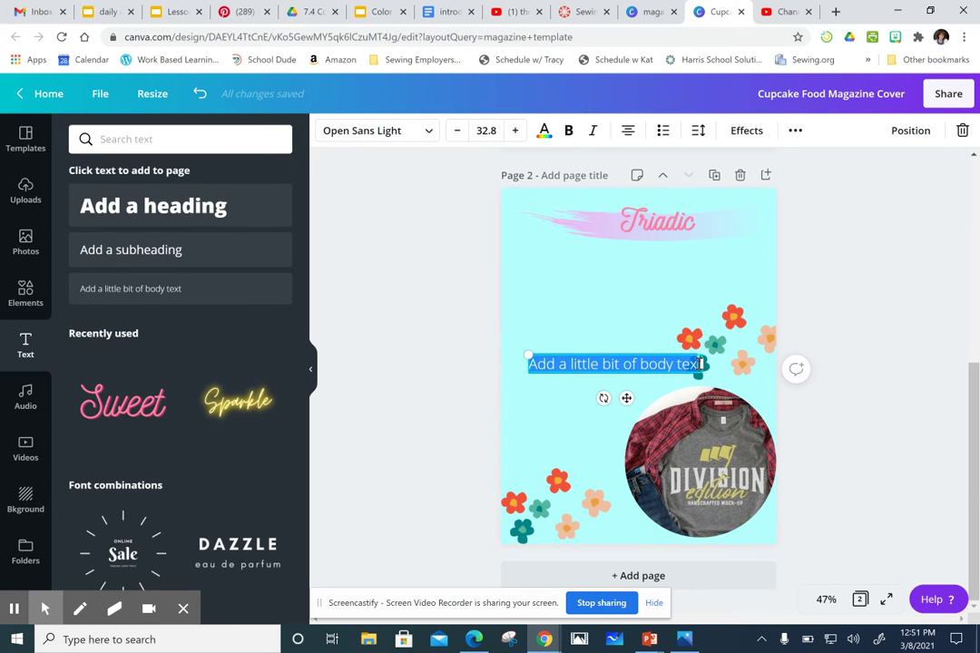
{"action": "type", "text": "This outfit t"}
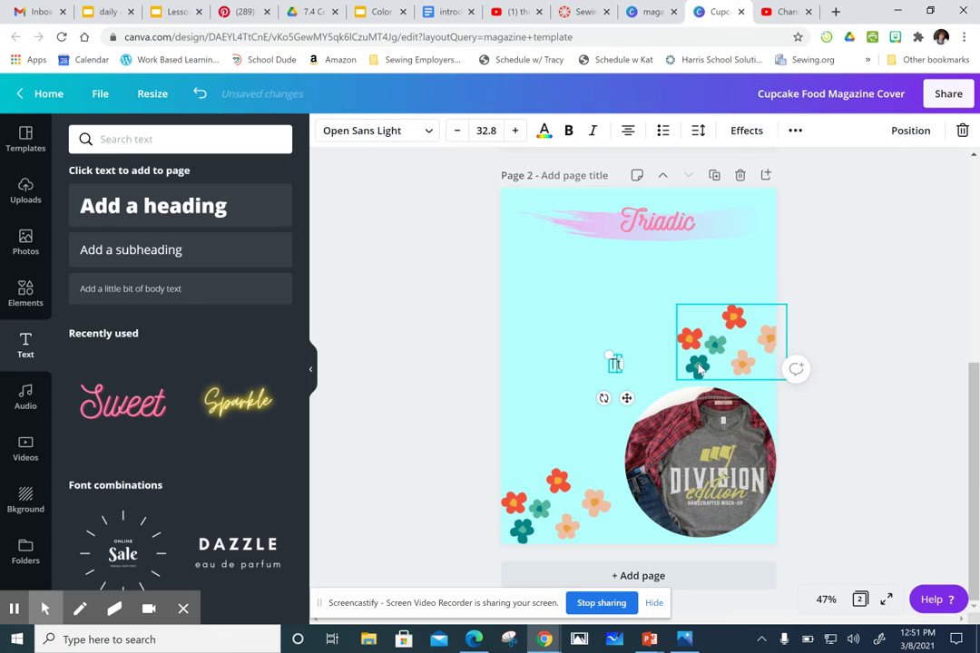
{"action": "type", "text": "s at"}
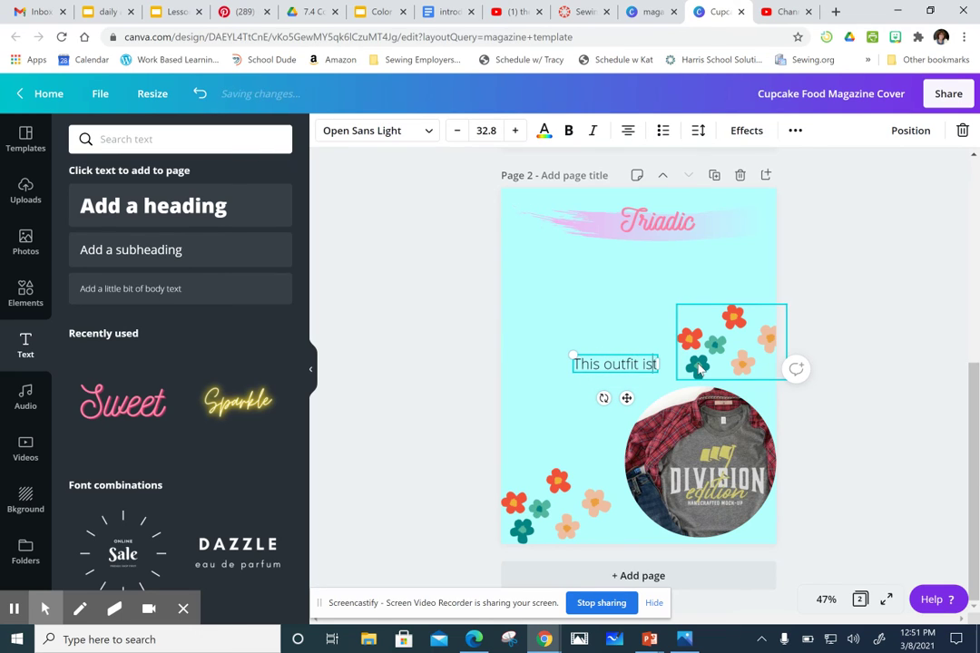
{"action": "type", "text": " great"}
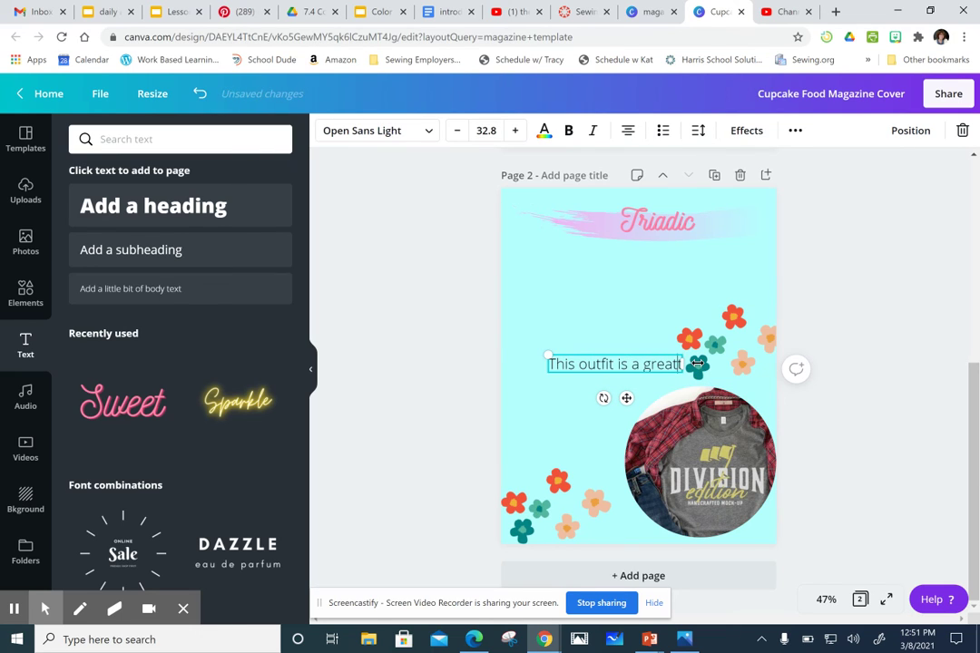
{"action": "type", "text": " choice that"}
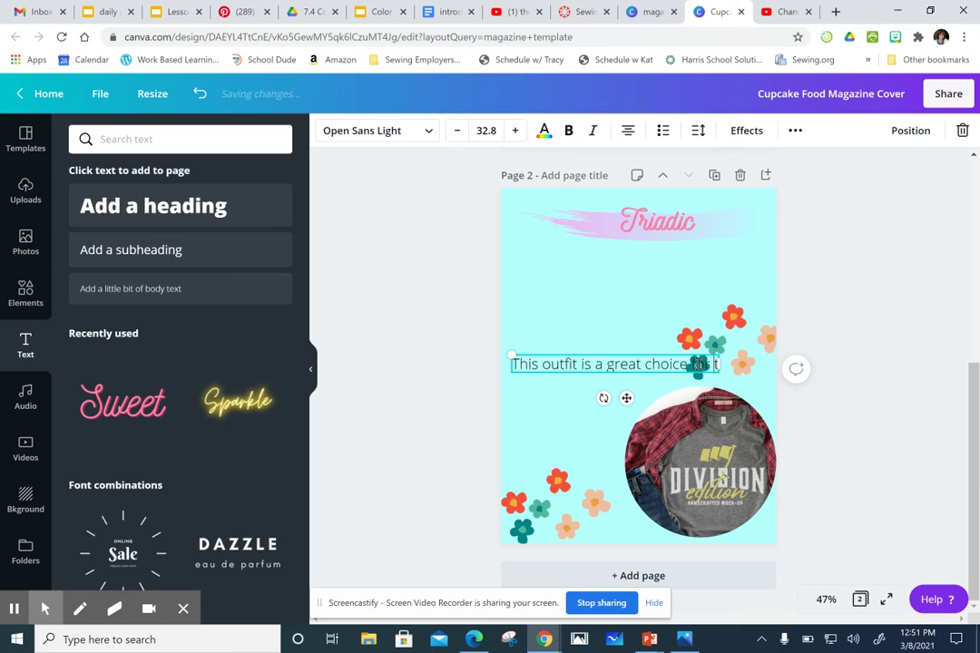
{"action": "type", "text": " fall day."}
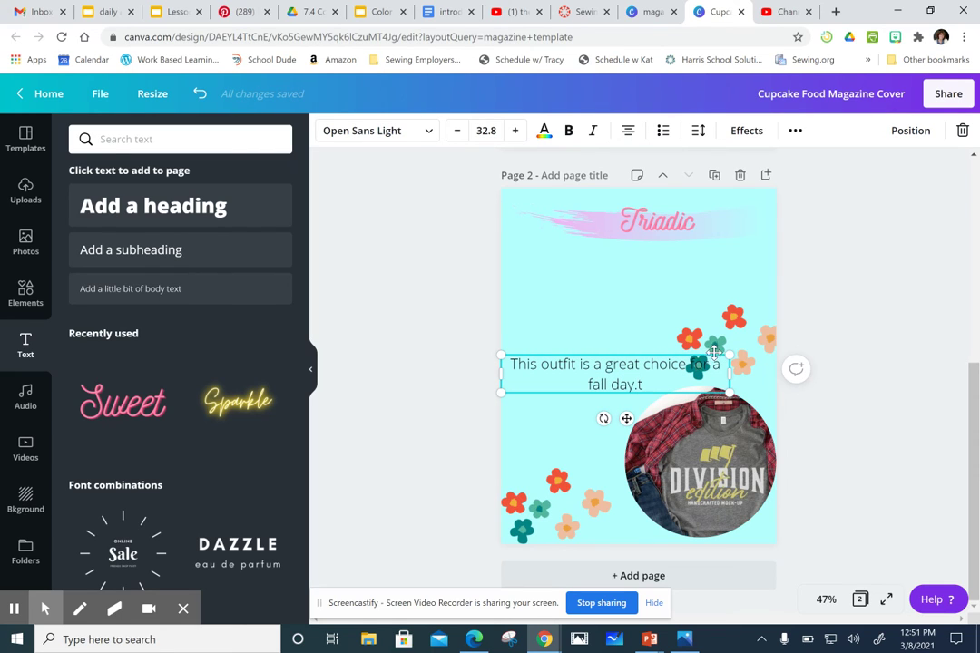
{"action": "key", "text": "Delete"}
Step: Narrow the body text box so the sentence wraps onto three lines and move it beneath the "Triadic" title
{"action": "left_click", "coordinate": [727, 374]}
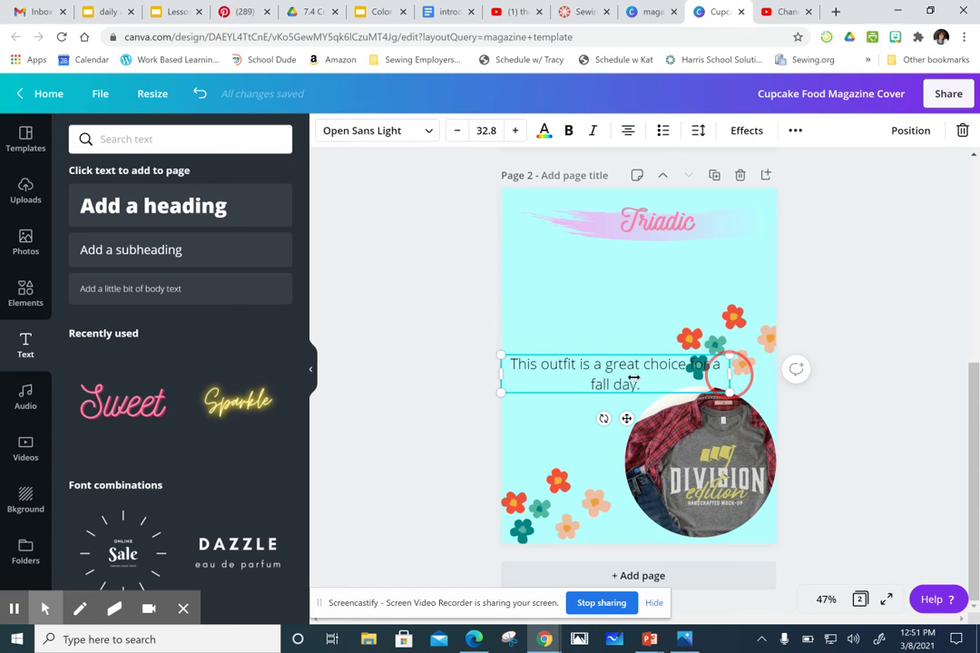
{"action": "left_click_drag", "start_coordinate": [633, 378], "coordinate": [628, 377]}
{"action": "left_click", "coordinate": [606, 408]}
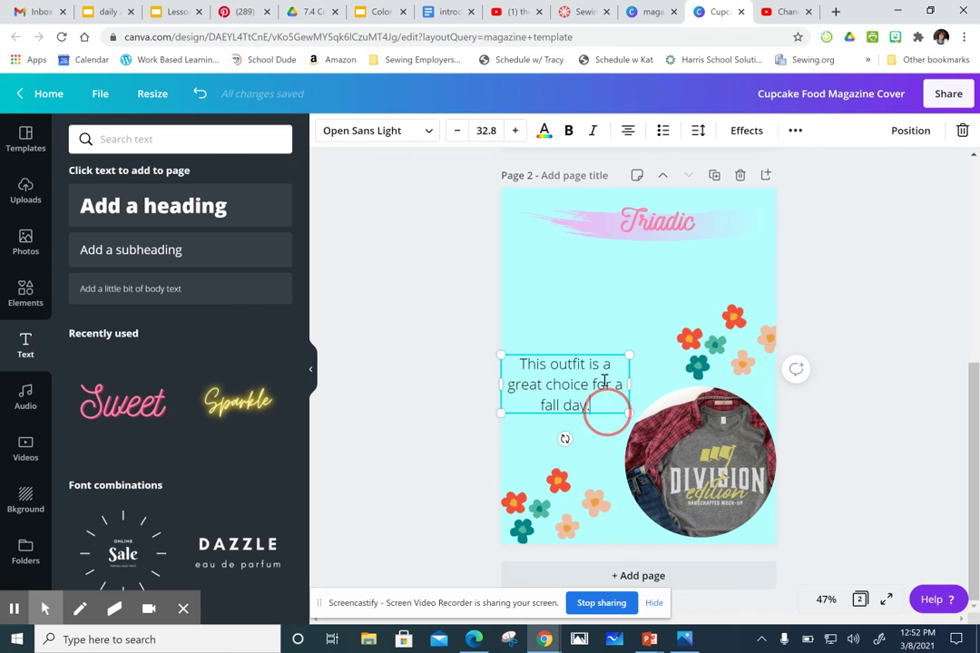
{"action": "left_click_drag", "start_coordinate": [605, 323], "coordinate": [606, 317]}
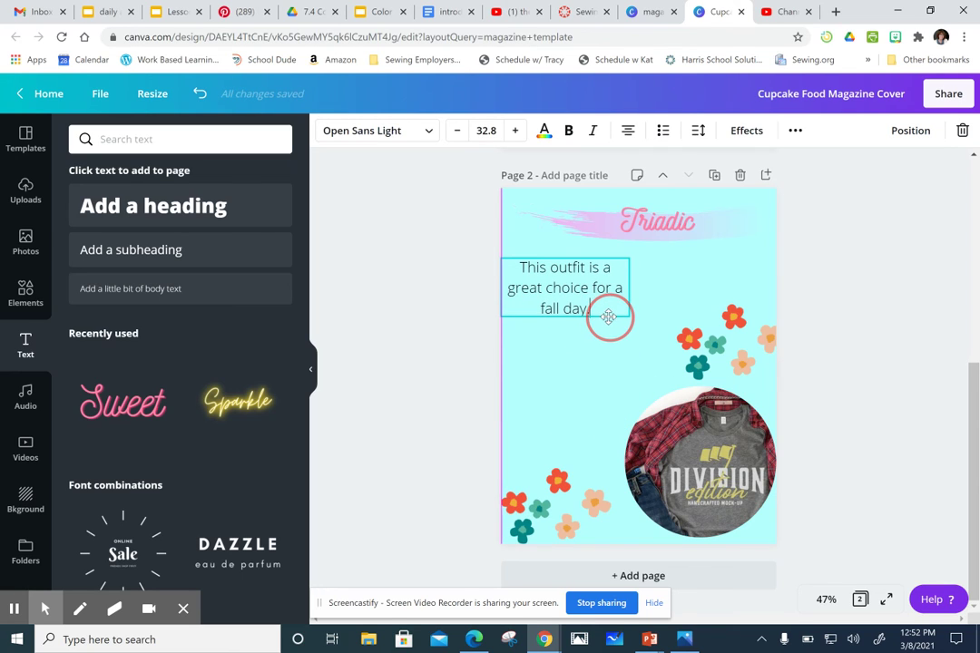
Step: Change the outfit sentence's font to Chloe and enlarge its text box to font size 39.8
{"action": "left_click_drag", "start_coordinate": [518, 269], "coordinate": [603, 308]}
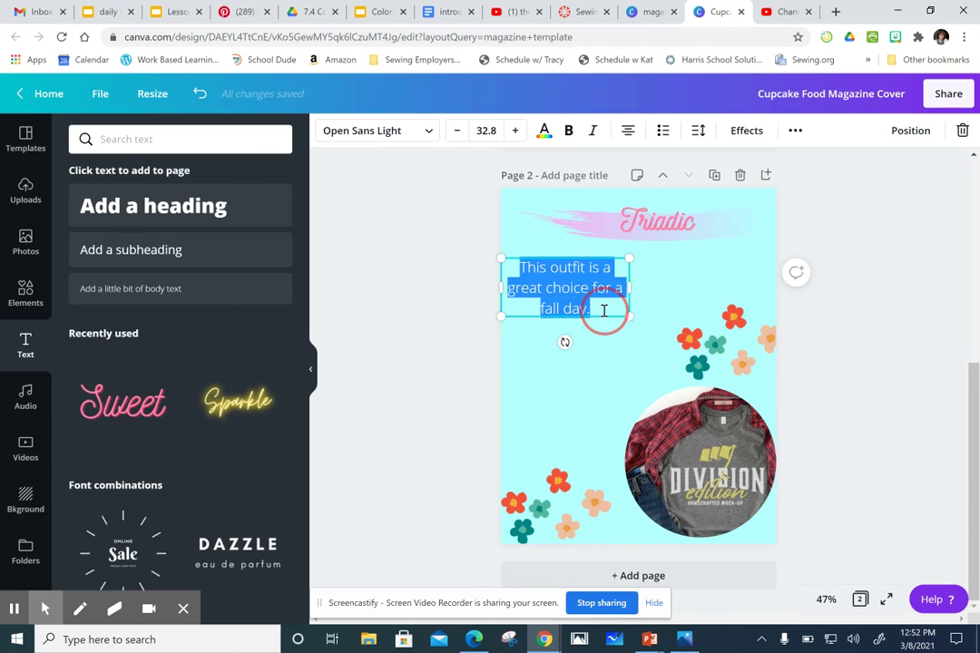
{"action": "left_click", "coordinate": [428, 132]}
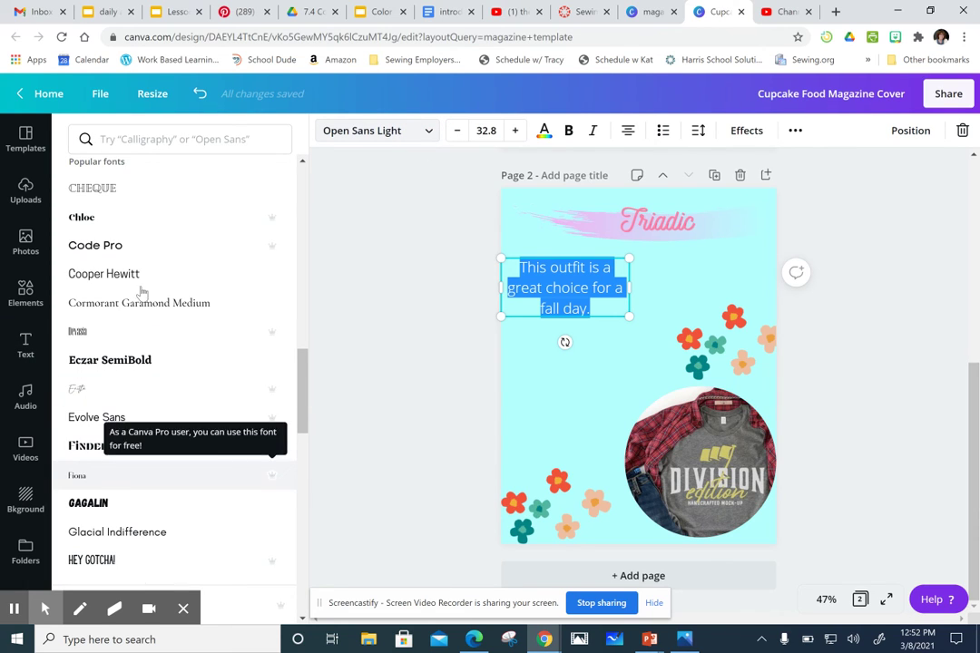
{"action": "left_click", "coordinate": [79, 216]}
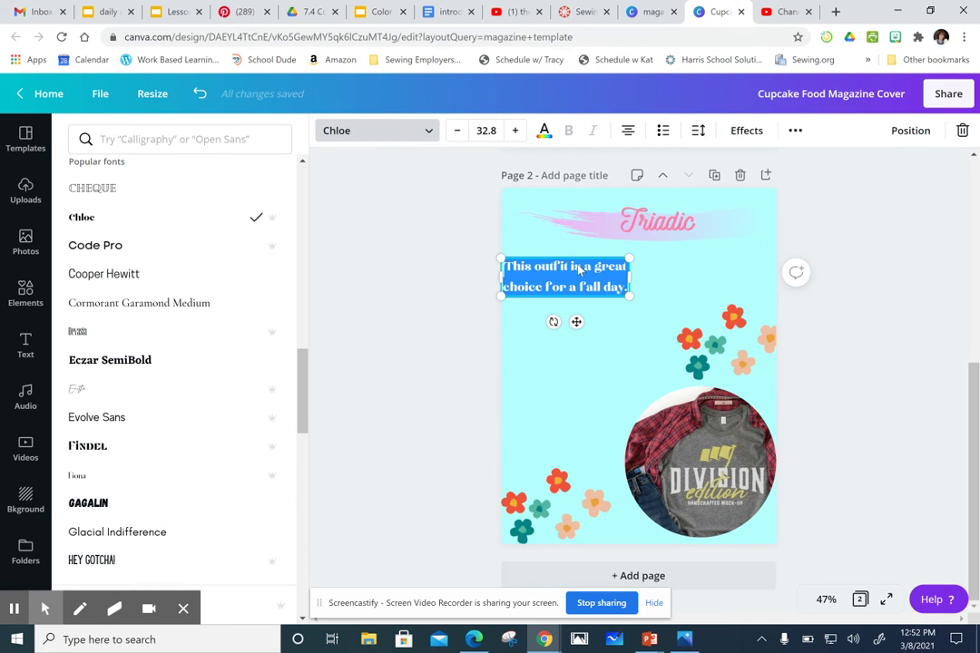
{"action": "left_click", "coordinate": [632, 297]}
{"action": "left_click_drag", "start_coordinate": [653, 326], "coordinate": [654, 324]}
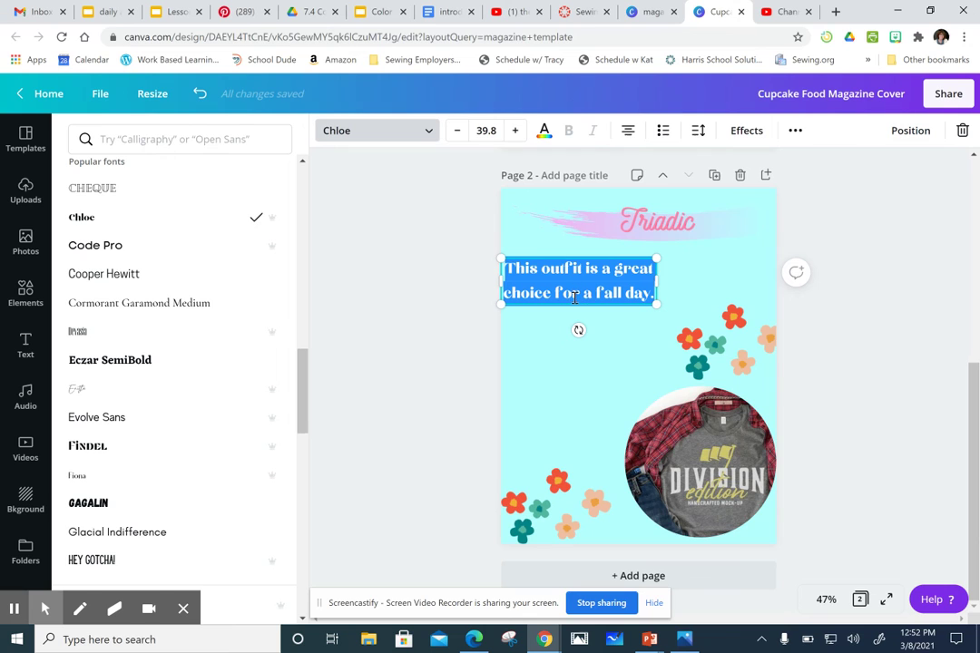
Step: Color the outfit sentence with the muted pink from the document colors
{"action": "left_click", "coordinate": [544, 131]}
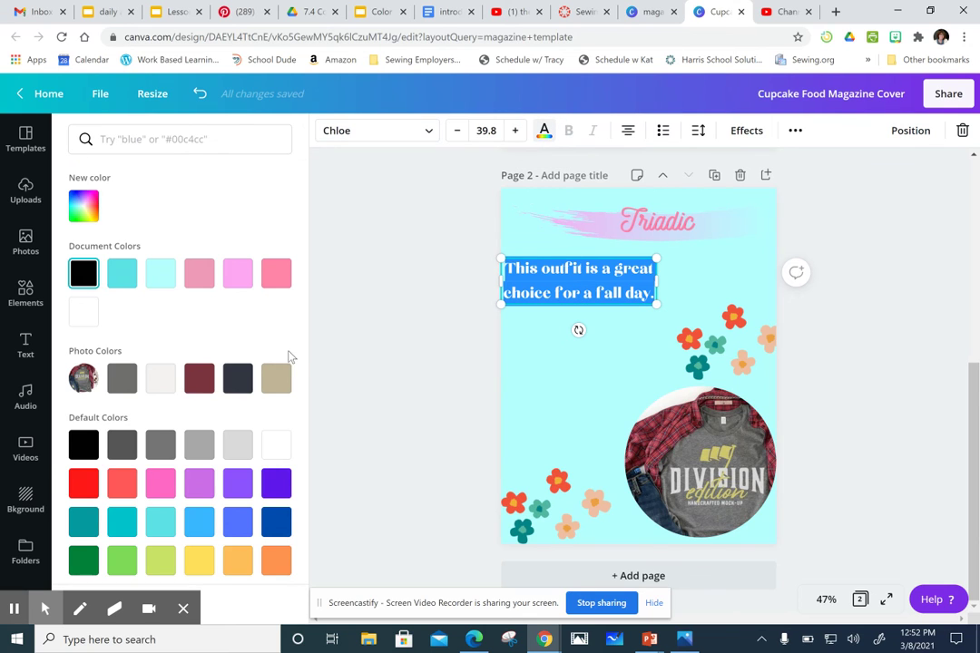
{"action": "left_click", "coordinate": [199, 273]}
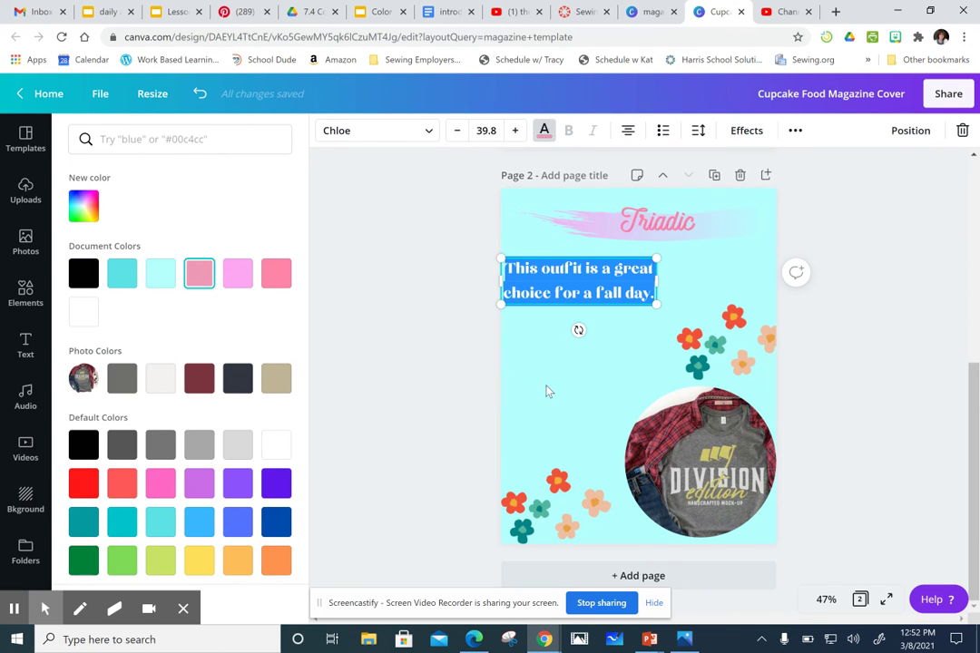
{"action": "left_click", "coordinate": [548, 391]}
{"action": "left_click", "coordinate": [879, 323]}
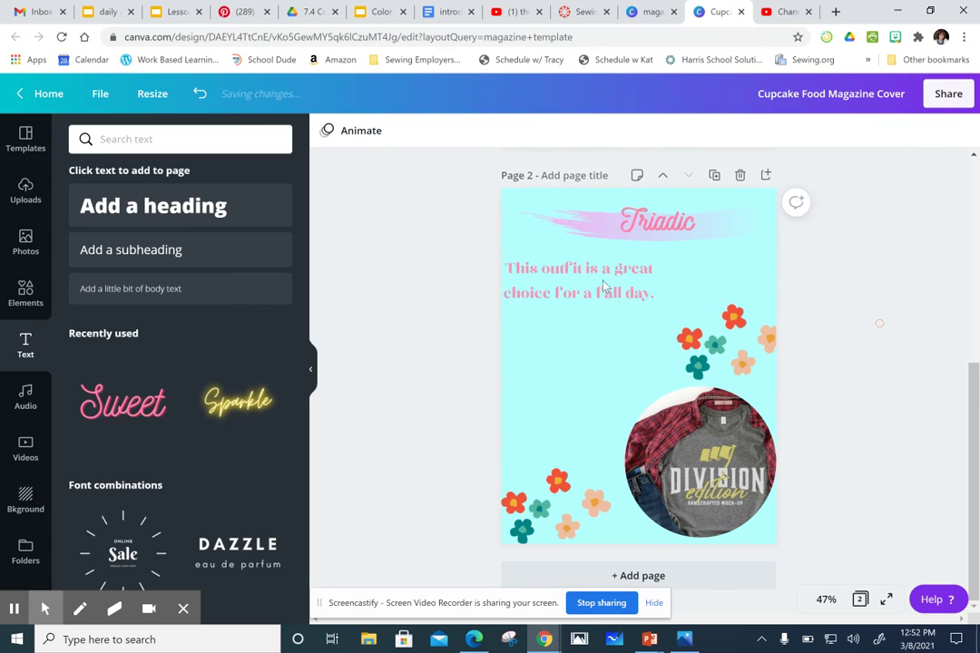
Step: Apply the Curve text effect to the whole outfit sentence
{"action": "left_click", "coordinate": [553, 280]}
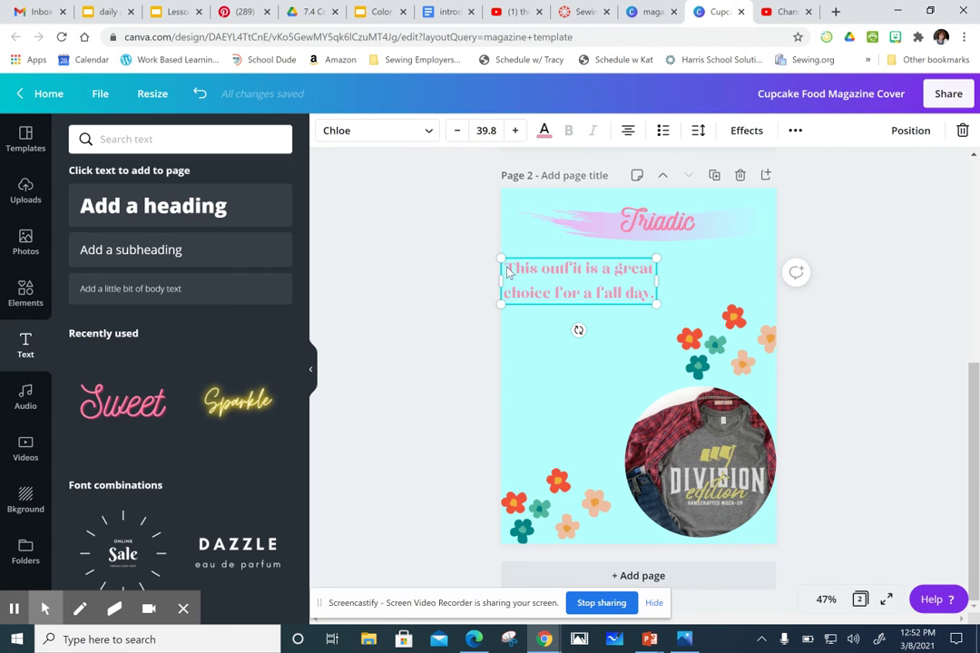
{"action": "double_click", "coordinate": [507, 269]}
{"action": "left_click", "coordinate": [598, 268]}
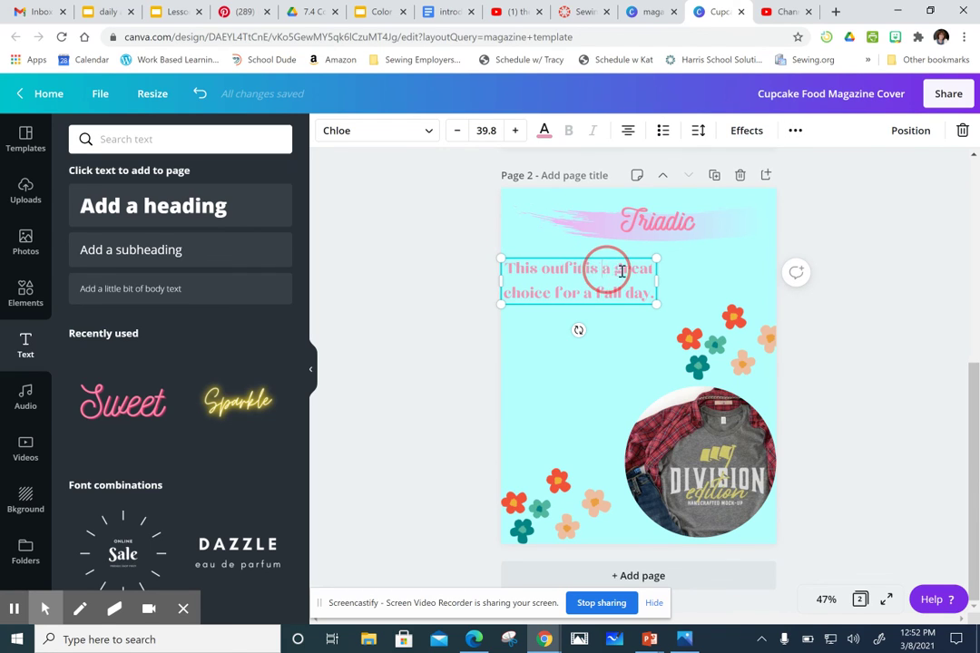
{"action": "left_click_drag", "start_coordinate": [652, 293], "coordinate": [508, 268]}
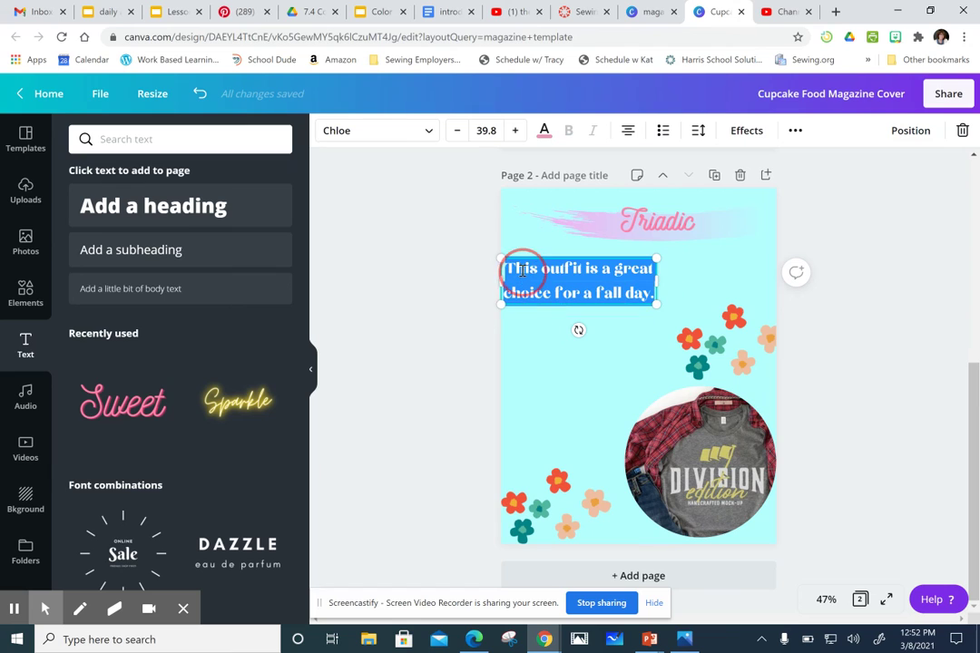
{"action": "left_click", "coordinate": [792, 132]}
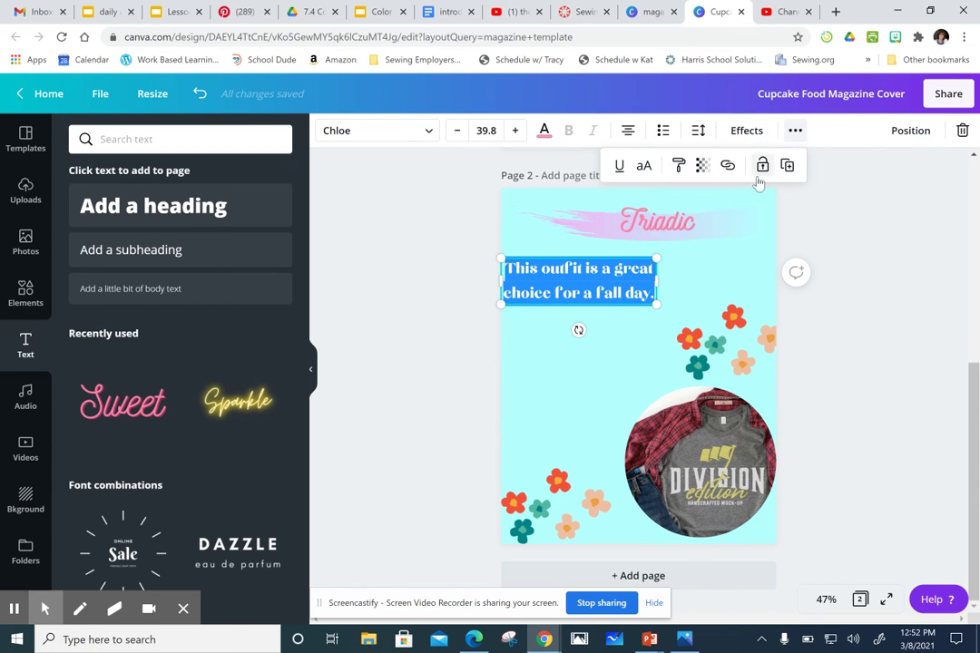
{"action": "left_click", "coordinate": [745, 132]}
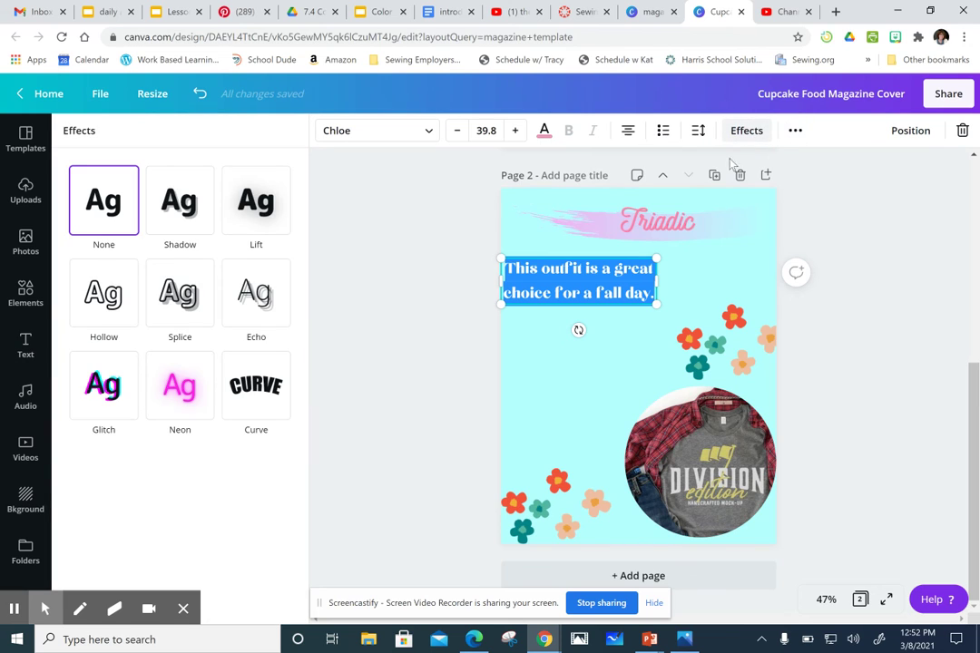
{"action": "left_click", "coordinate": [254, 399]}
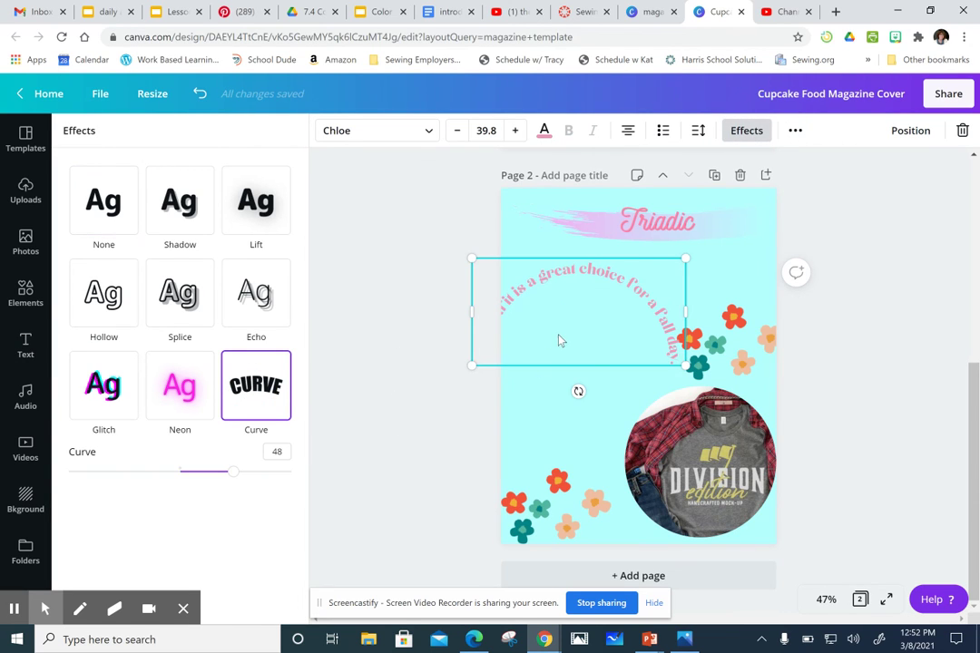
Step: Position the curved sentence just below the "Triadic" title and place the round outfit photo inside its arc
{"action": "left_click_drag", "start_coordinate": [559, 341], "coordinate": [593, 353]}
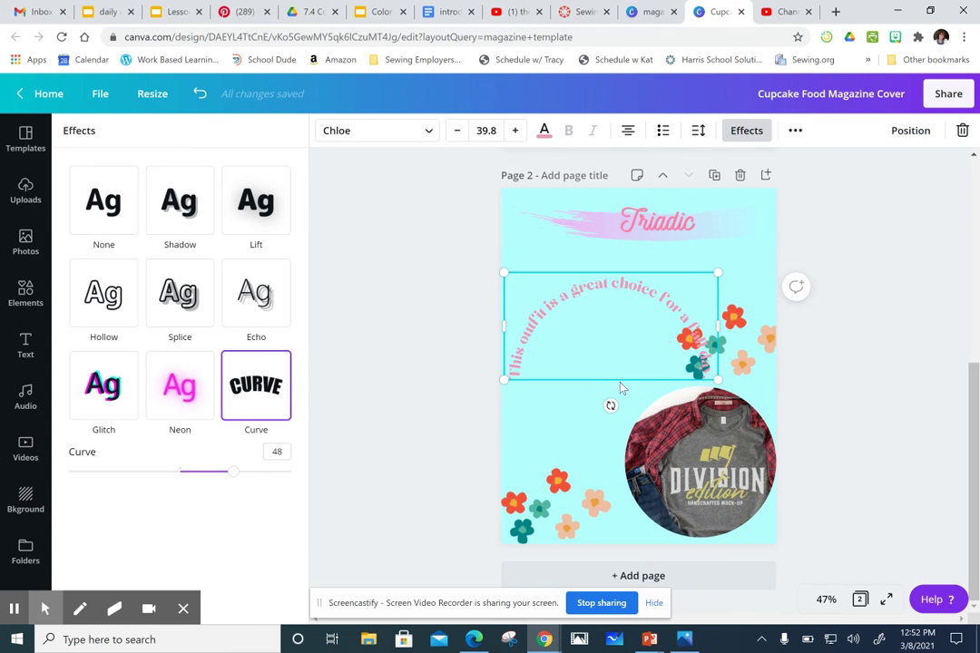
{"action": "left_click_drag", "start_coordinate": [666, 409], "coordinate": [576, 306]}
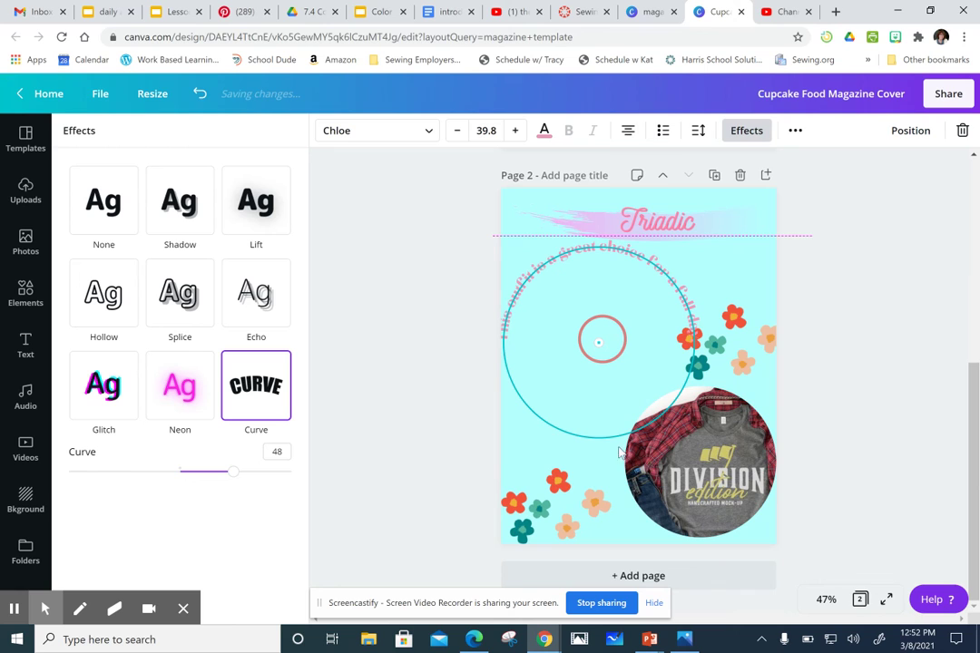
{"action": "left_click_drag", "start_coordinate": [688, 493], "coordinate": [586, 373]}
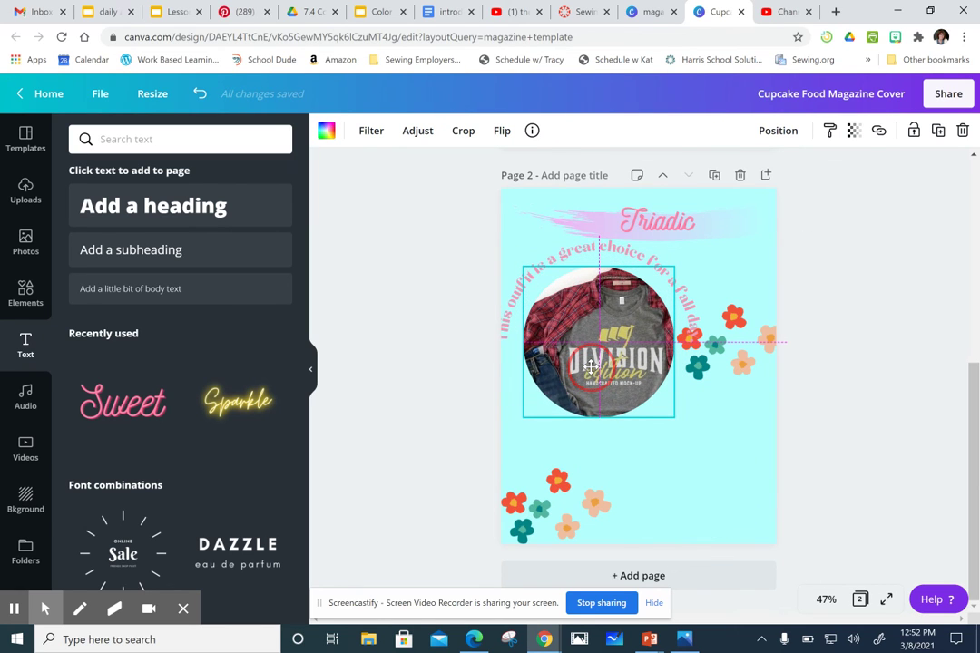
{"action": "left_click", "coordinate": [389, 391]}
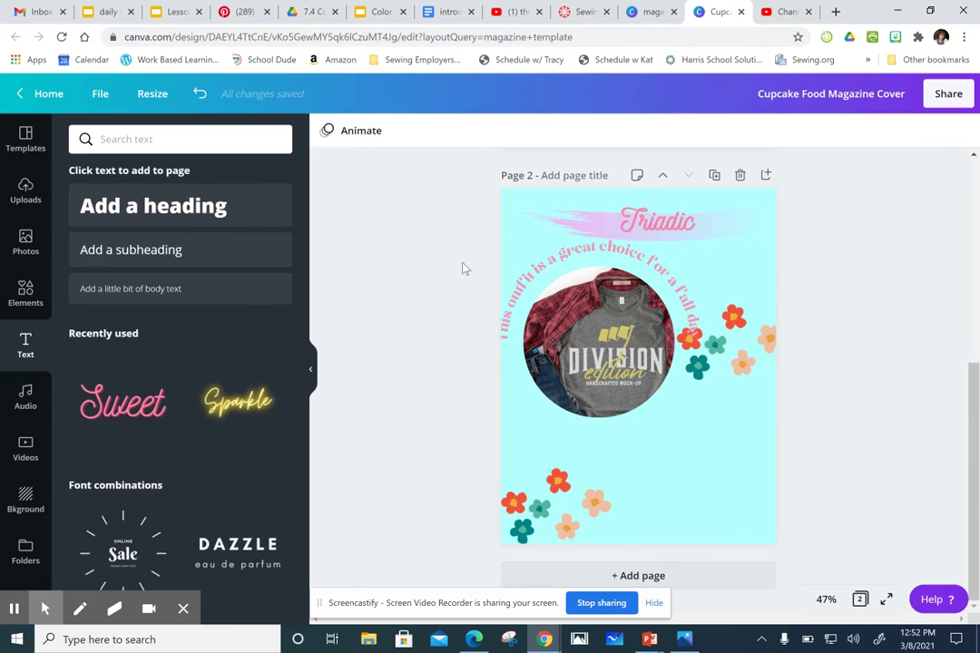